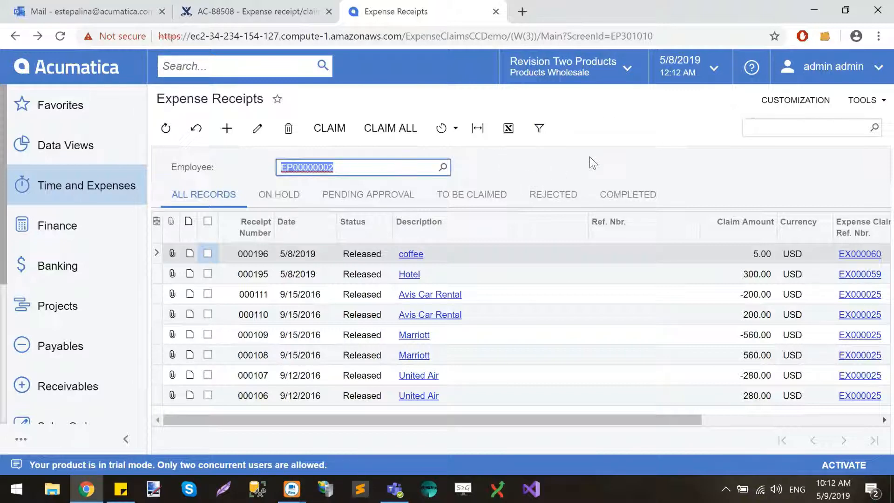
Check the installed build number and the customization package in the product's About information
left_click(877, 107)
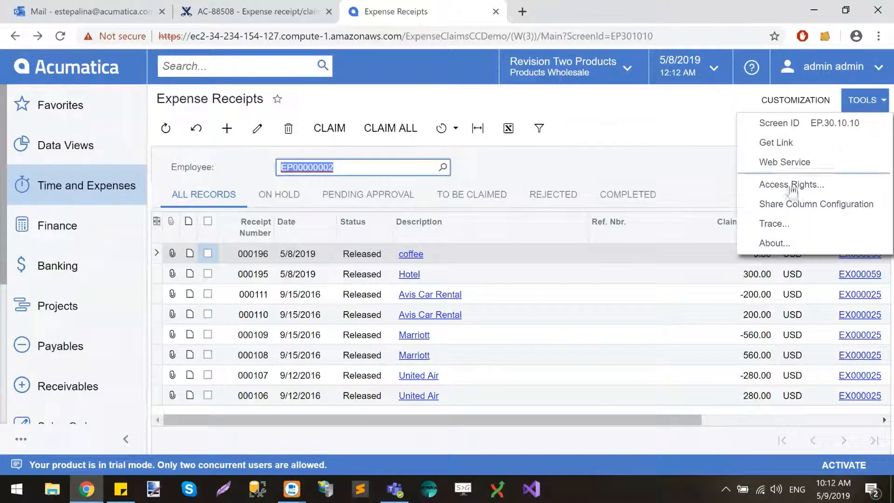
left_click(790, 242)
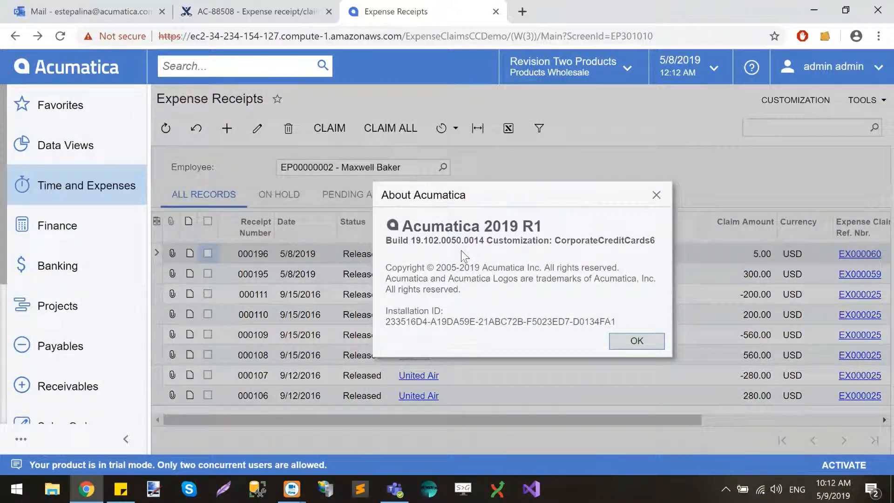
left_click_drag(410, 239, 484, 240)
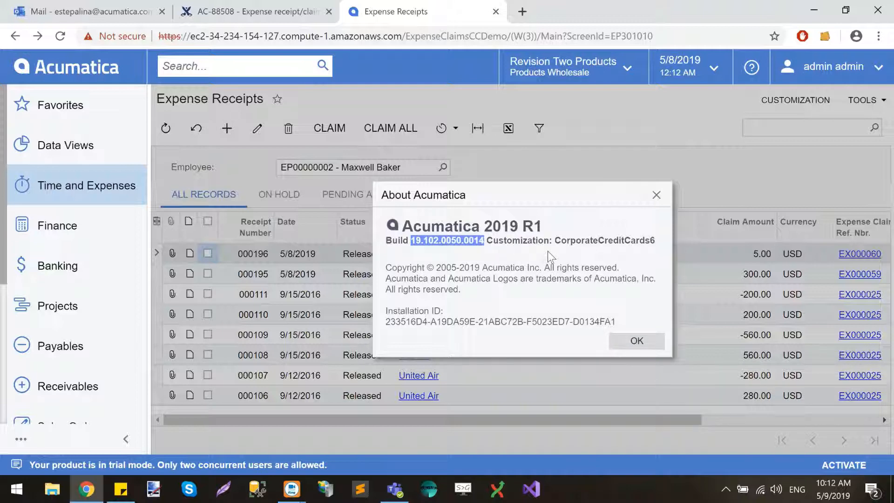
left_click_drag(553, 241, 658, 245)
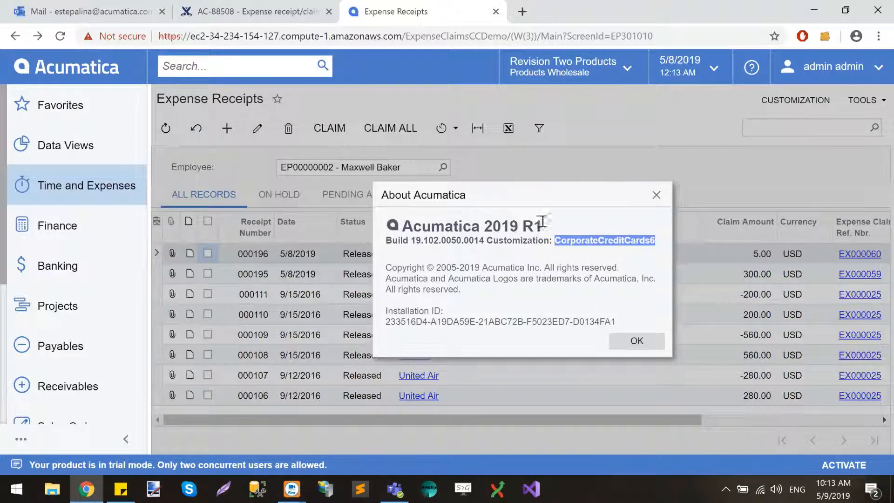
left_click(656, 195)
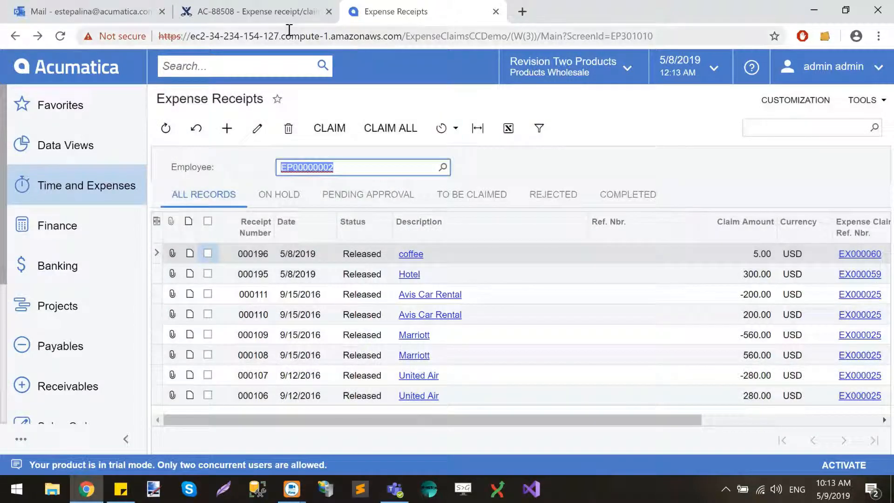
left_click(325, 40)
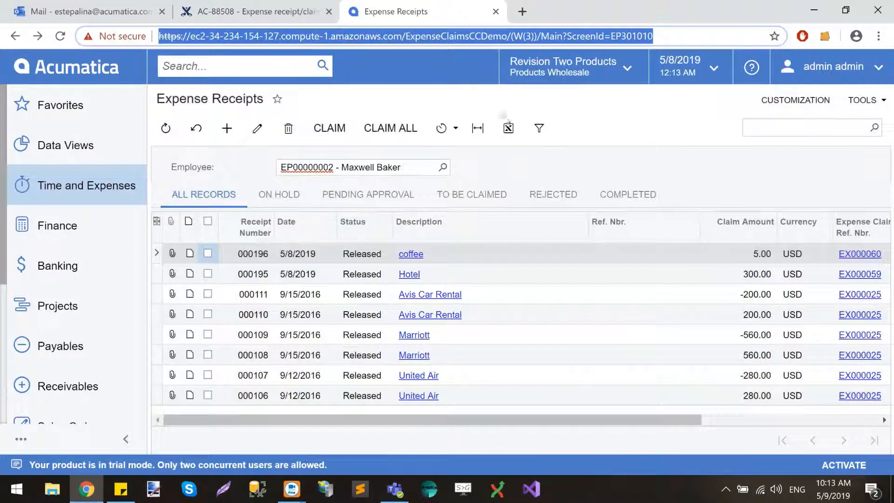
left_click(534, 165)
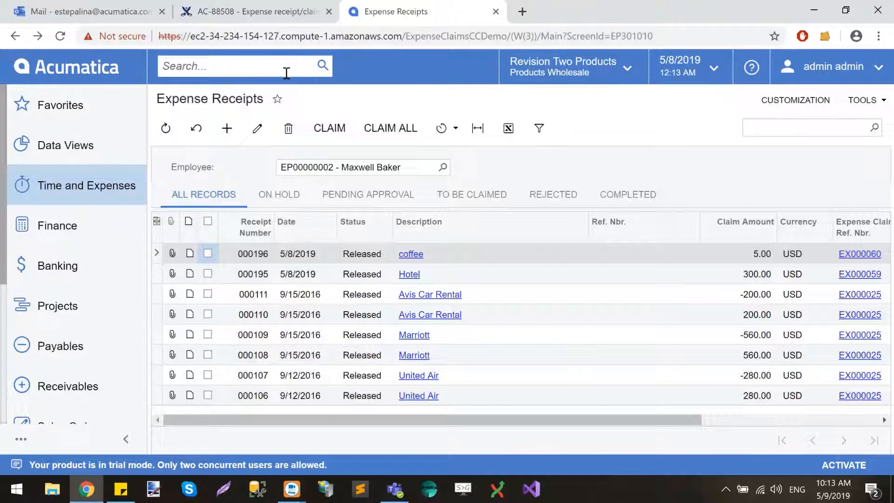
left_click(354, 37)
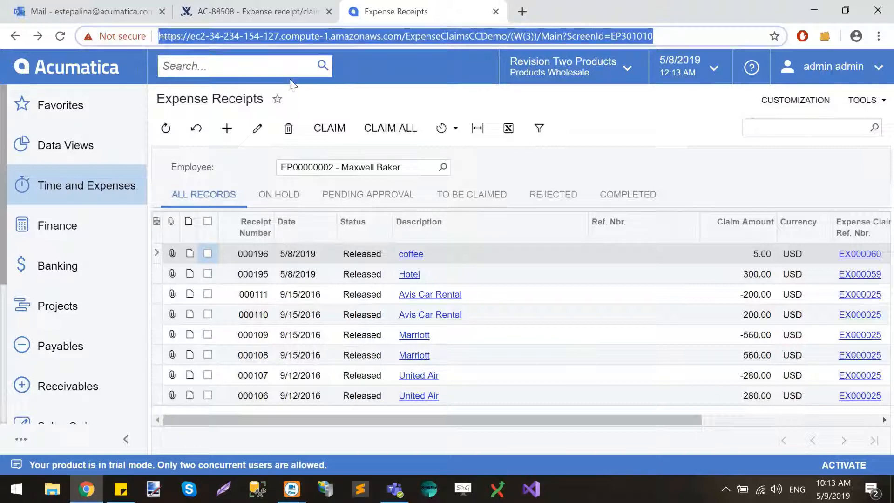
Find the Corporate Credit Cards list by searching for "corpo" and review the Home Depot card's details and assigned employee
left_click(275, 62)
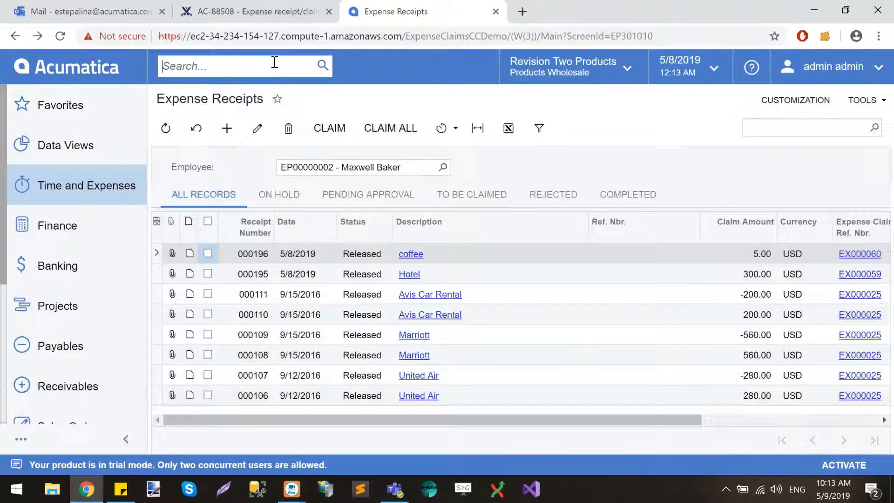
type("co")
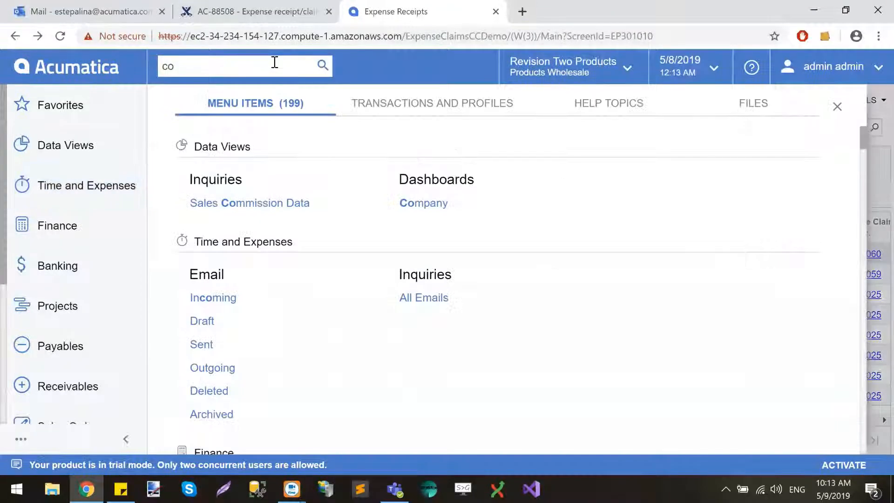
type("rpo")
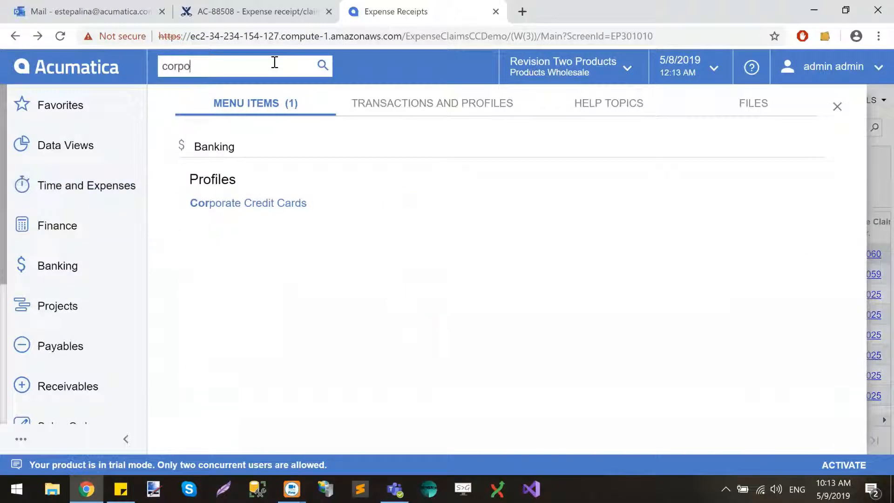
left_click(285, 205)
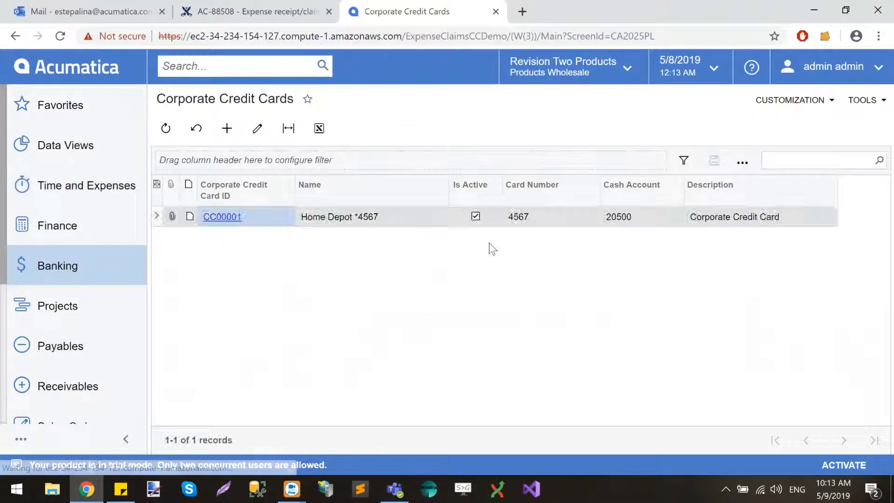
left_click(228, 218)
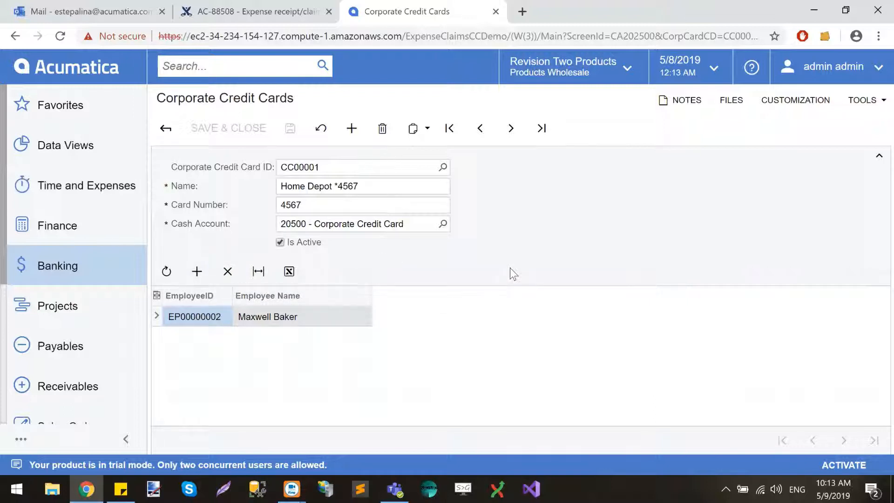
left_click(165, 130)
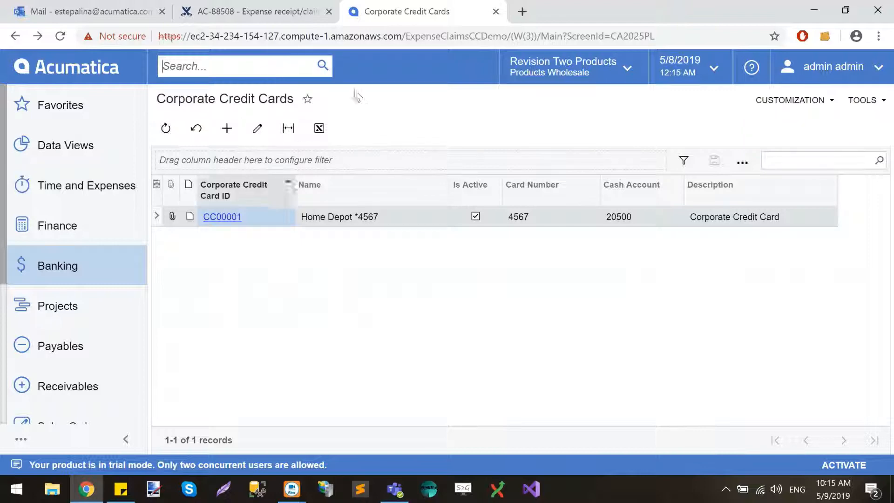
Find the Expense Receipts list by searching for "expe" and start a new expense receipt
type("e")
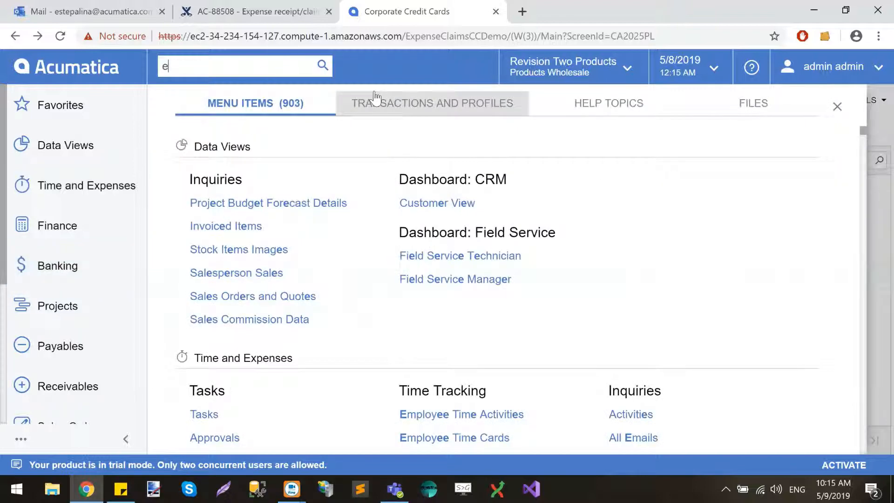
type("xpe")
left_click(286, 208)
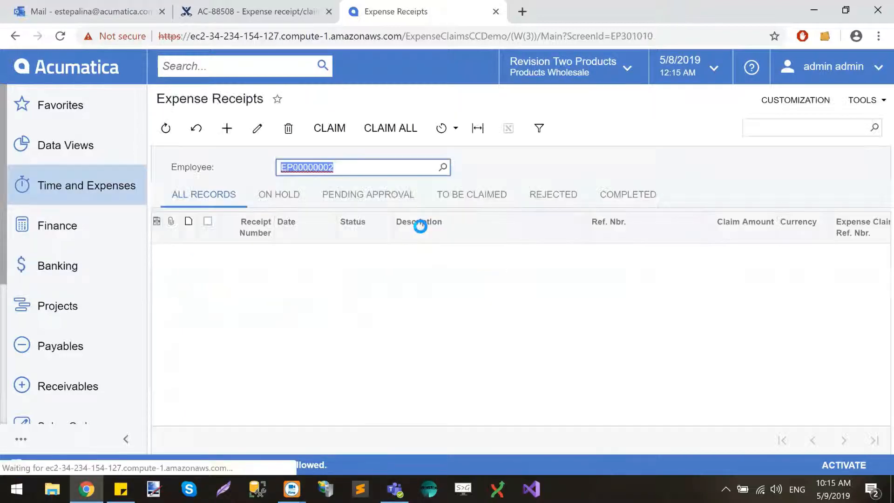
left_click(233, 131)
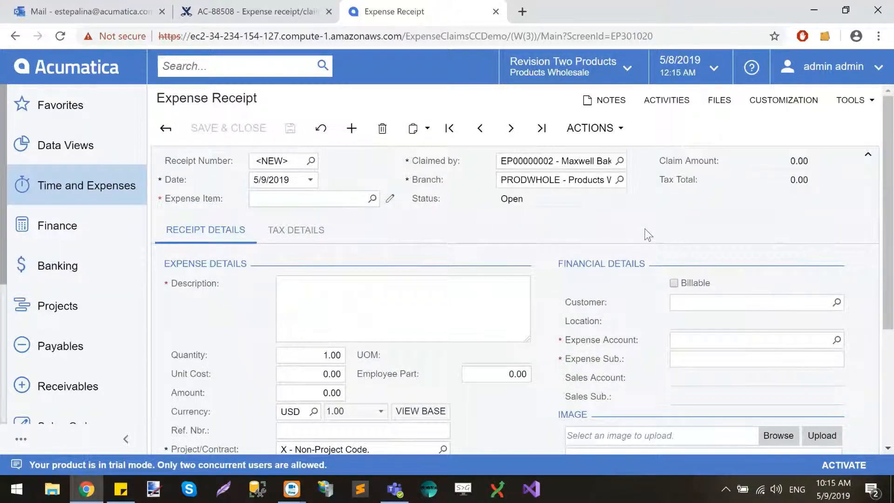
Set the new receipt's expense item to ACCOMODATE (Hotels and Lodging) and its description to "hotel"
left_click(372, 198)
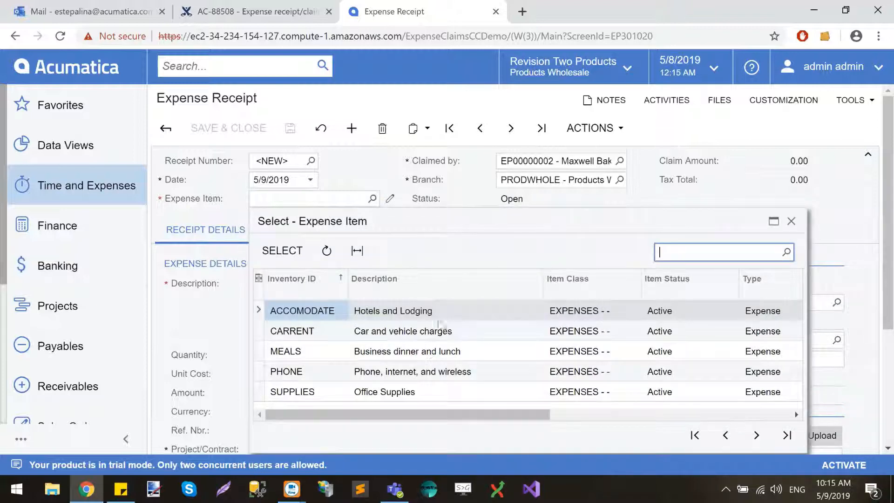
double_click(446, 315)
left_click(385, 305)
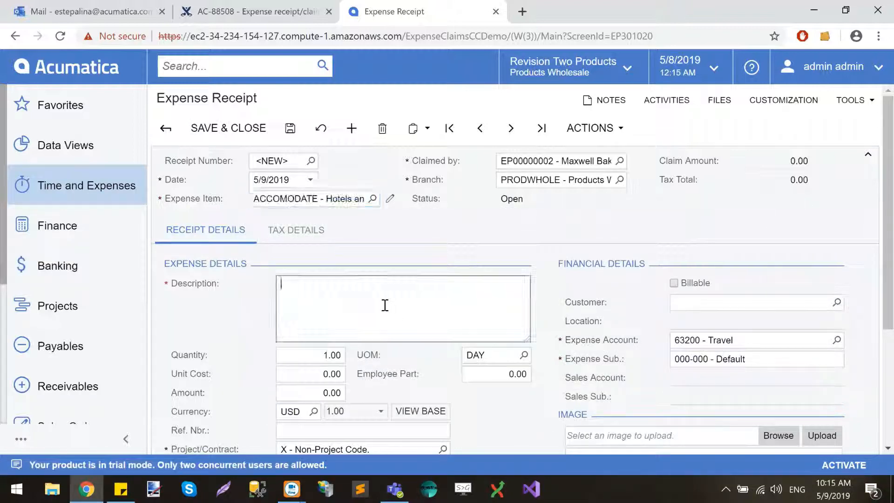
type("100")
scroll(385, 304, "down", 1)
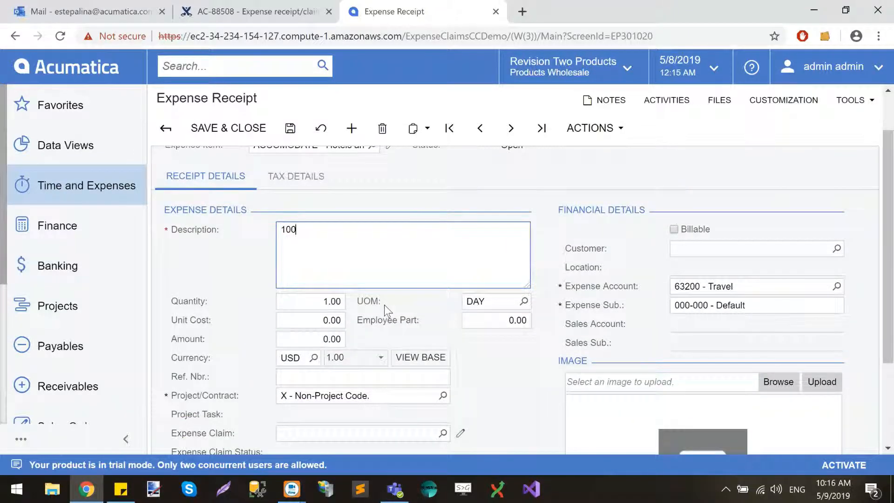
scroll(384, 306, "up", 1)
scroll(384, 305, "down", 1)
scroll(386, 309, "down", 1)
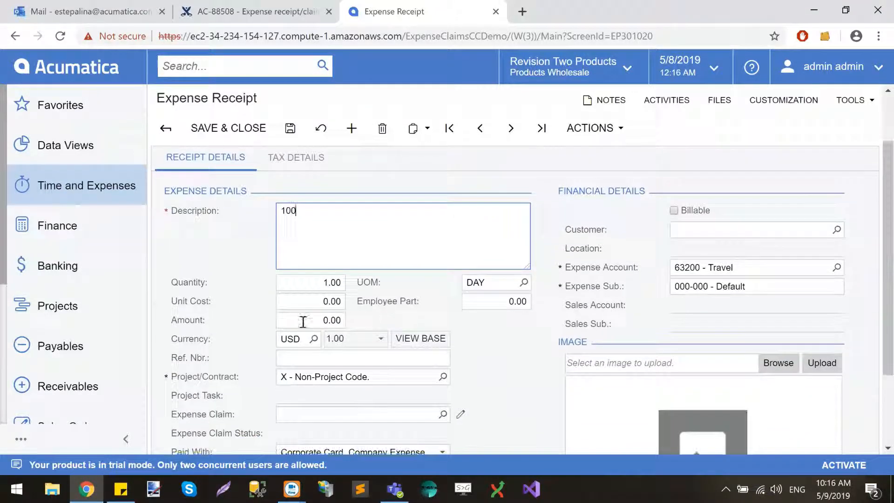
type("b")
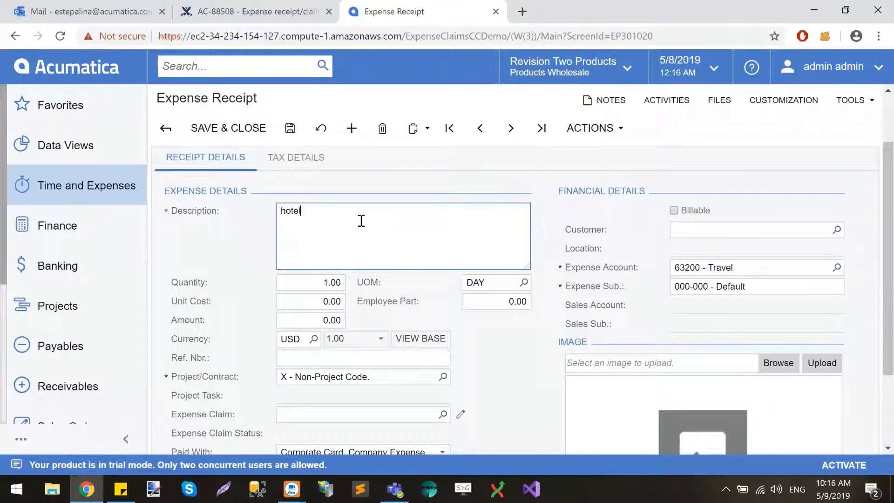
Set the hotel receipt's amount to 100.00 USD
left_click(329, 321)
type("10")
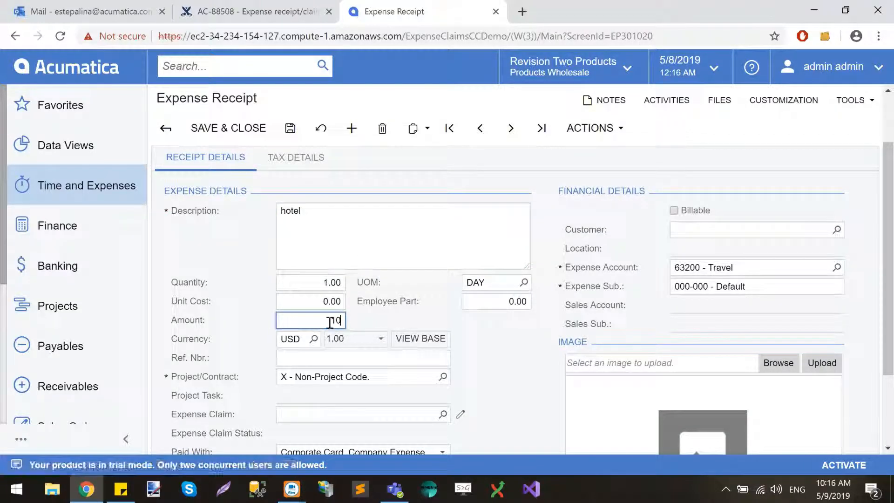
type("0")
left_click(514, 349)
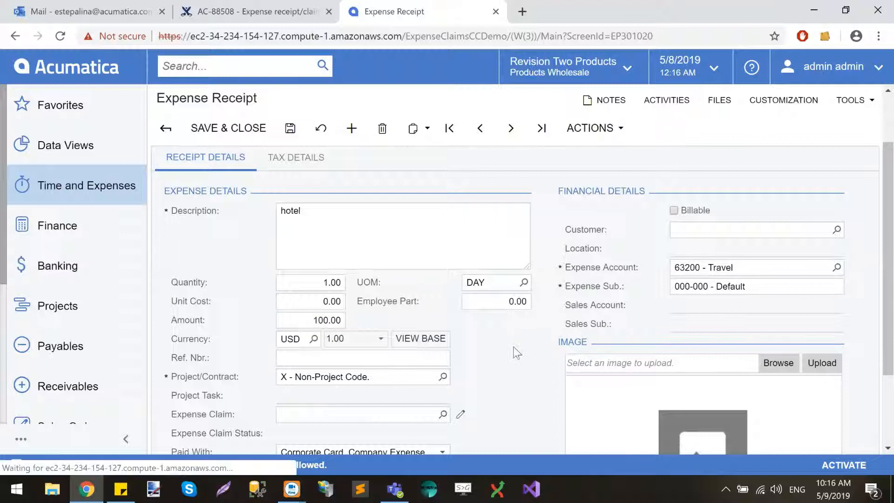
Choose Corporate Card, Company Expense as the way the hotel receipt was paid
scroll(515, 352, "down", 1)
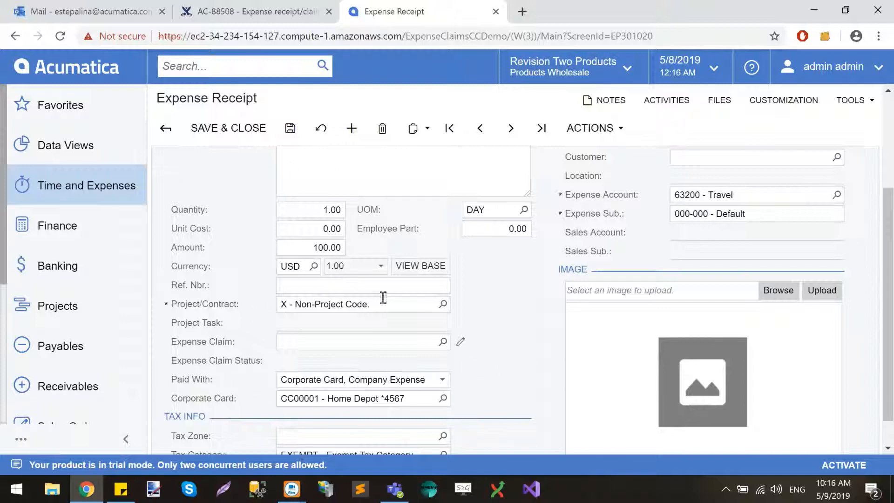
left_click(421, 382)
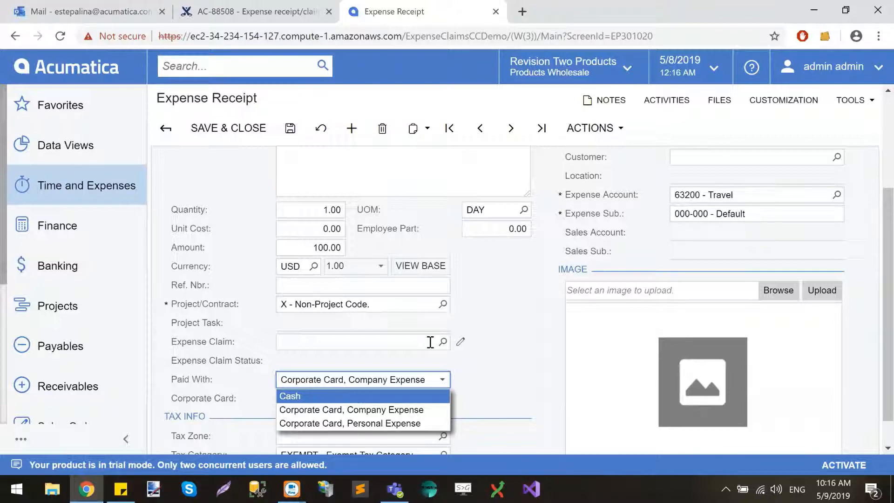
left_click(425, 409)
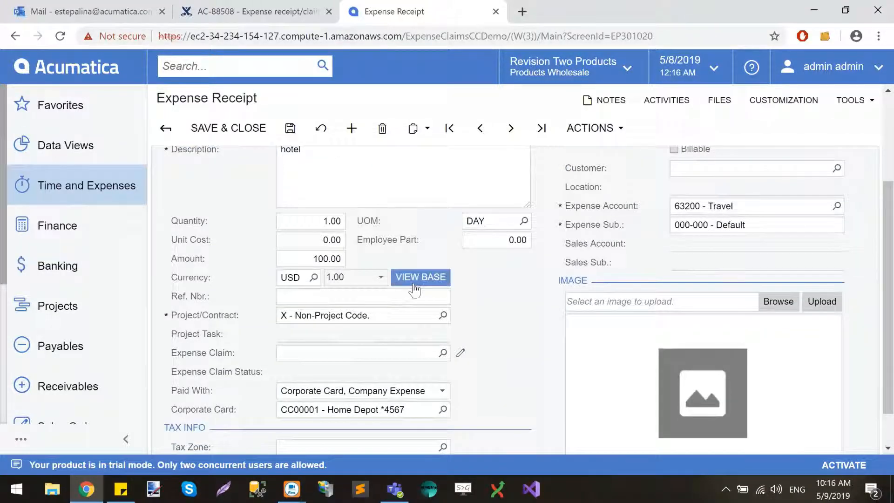
Save the hotel expense receipt and create an expense claim from it
scroll(413, 287, "down", 1)
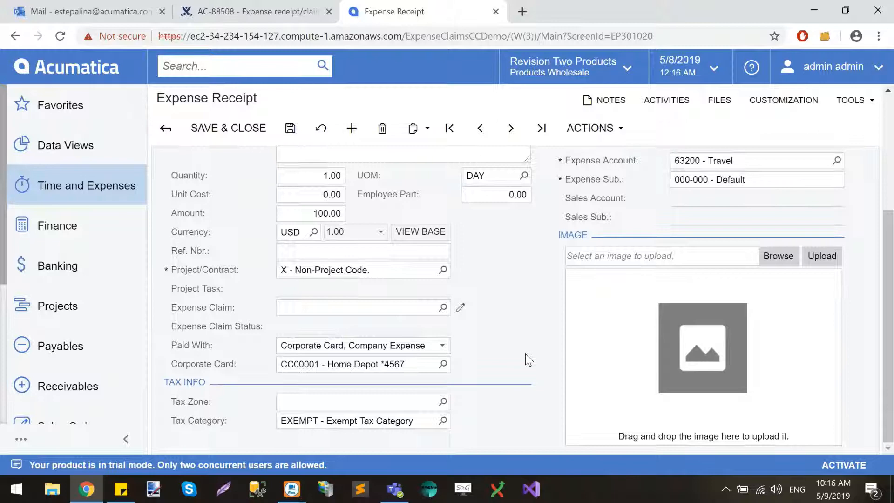
scroll(528, 360, "up", 4)
left_click(290, 128)
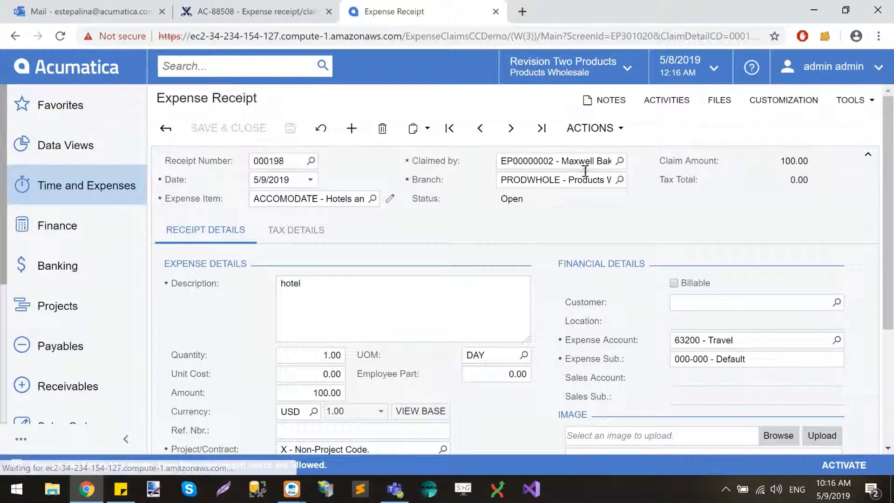
left_click(598, 128)
left_click(614, 232)
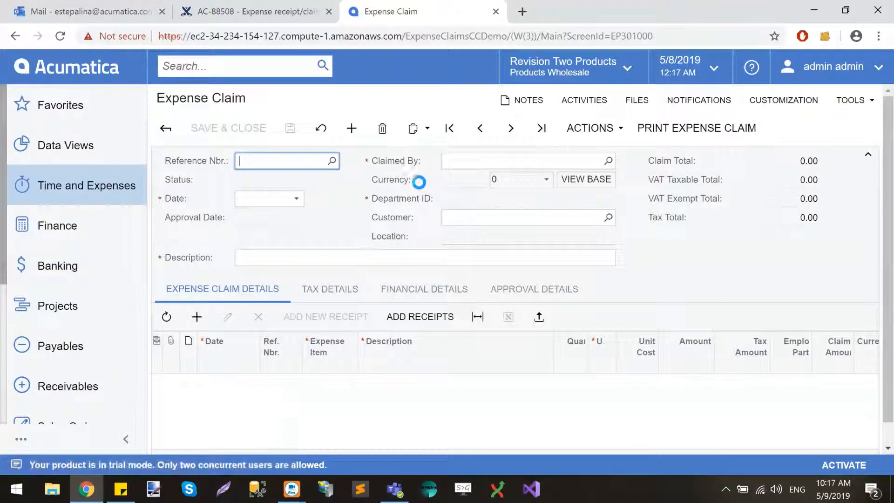
Submit the new expense claim for the hotel receipt and approve it
left_click(594, 129)
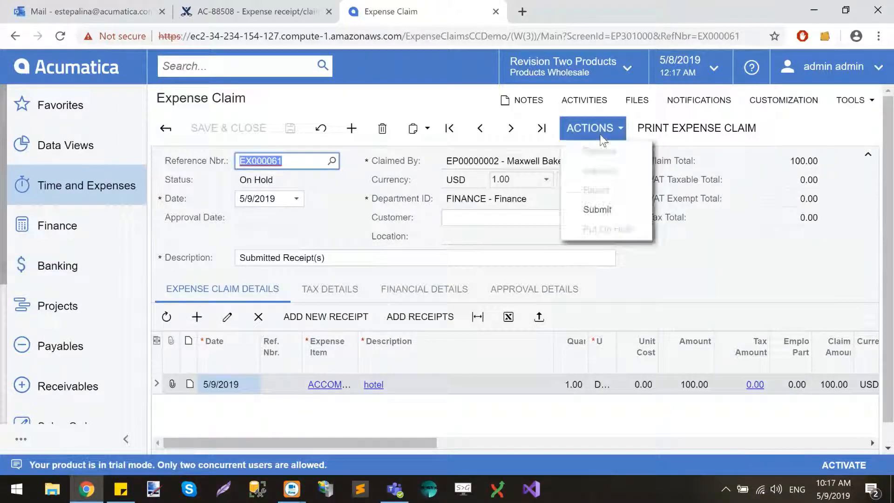
left_click(600, 211)
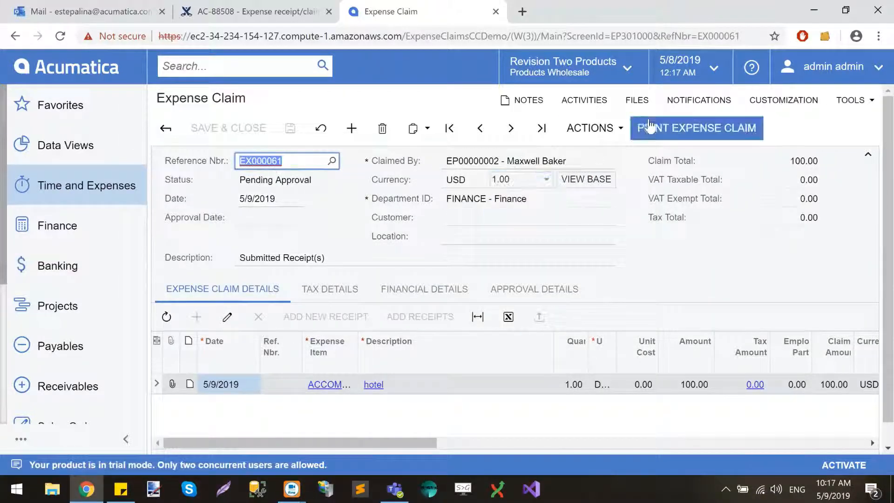
left_click(614, 126)
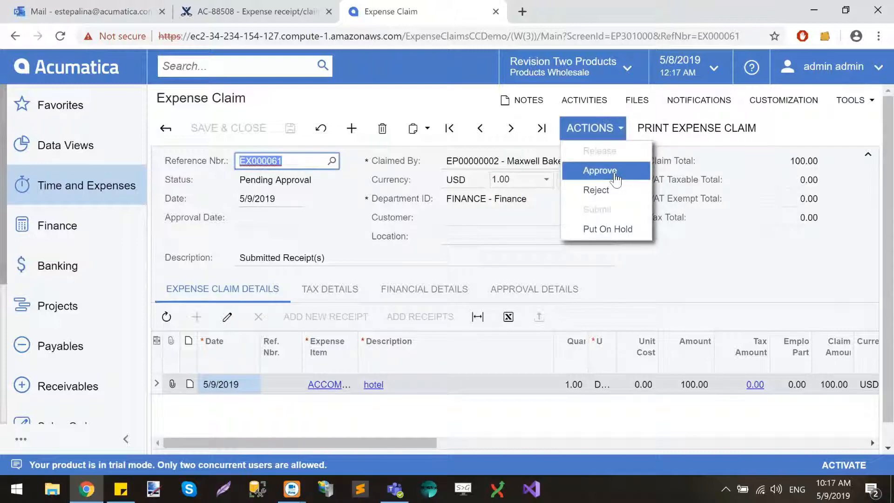
left_click(616, 178)
Release the approved expense claim for the hotel receipt
left_click(620, 130)
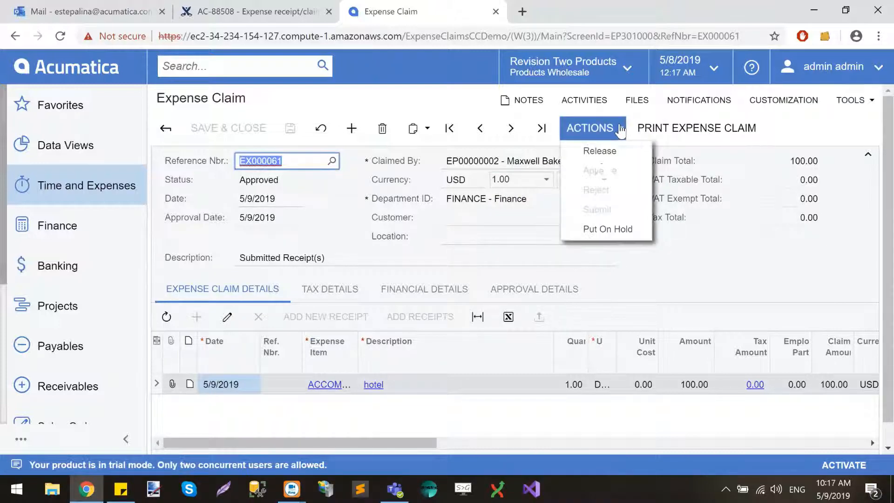
left_click(600, 152)
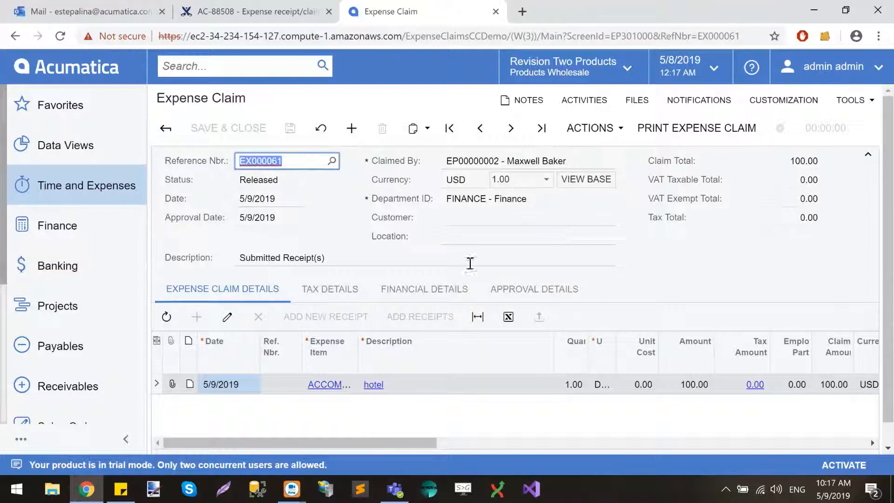
Review the payables document linked in the released hotel claim's financial details
left_click(431, 294)
scroll(431, 296, "down", 1)
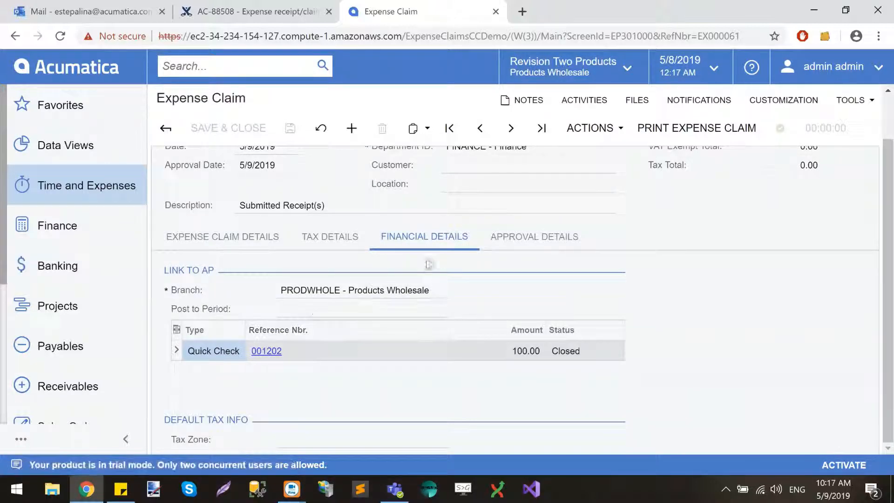
scroll(464, 259, "up", 1)
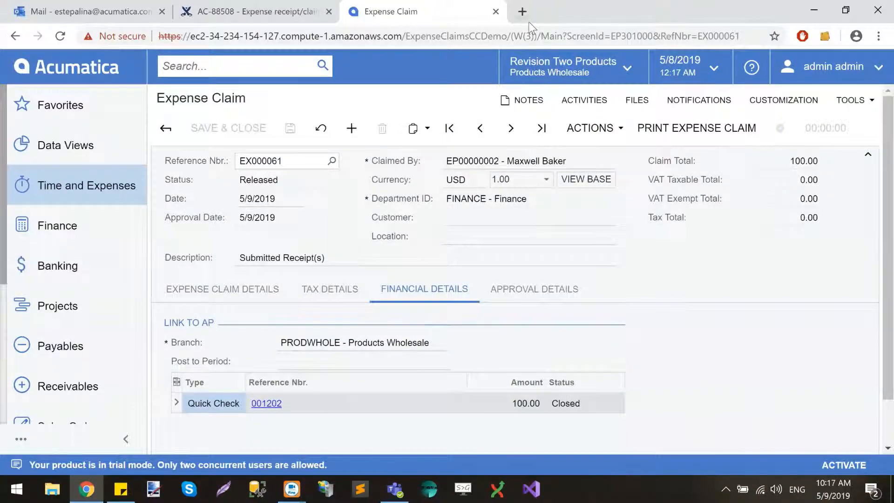
Find the Quick Checks list in a separate browser tab and open the quick check dated 5/9/2019 to review its payment amount
left_click(241, 69)
type("quick")
left_click(253, 203)
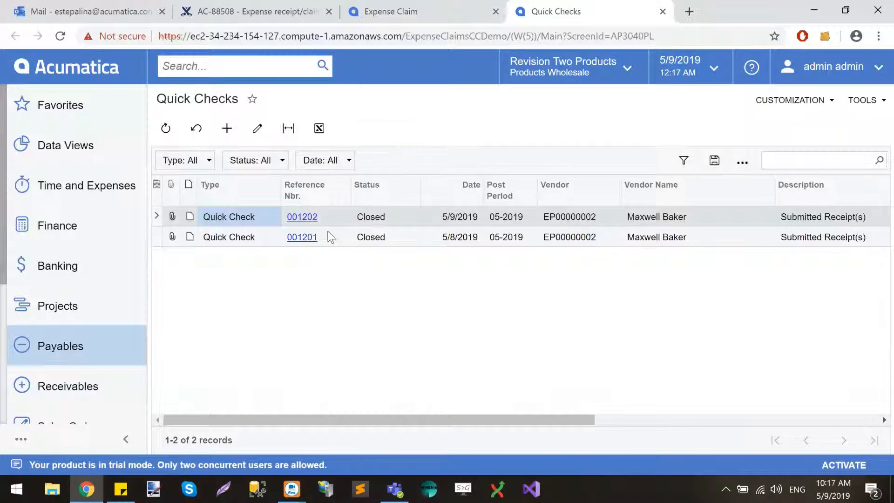
left_click(302, 218)
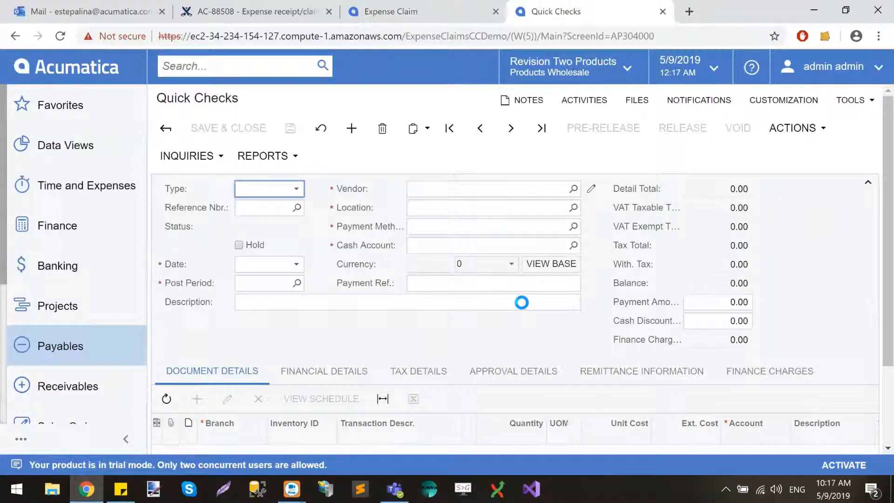
scroll(523, 303, "down", 1)
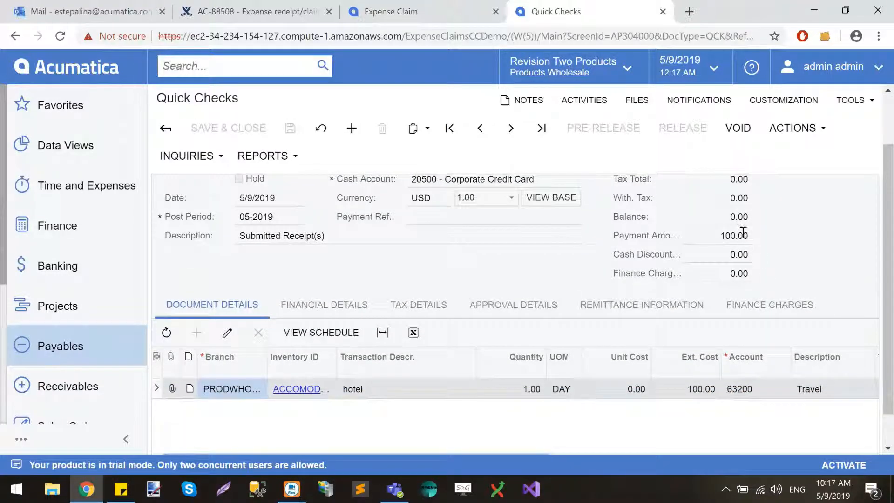
left_click(740, 235)
Examine the Travel and Corporate Credit Card lines of the quick check's GL batch, including debit and credit amounts, and close the batch
left_click(326, 305)
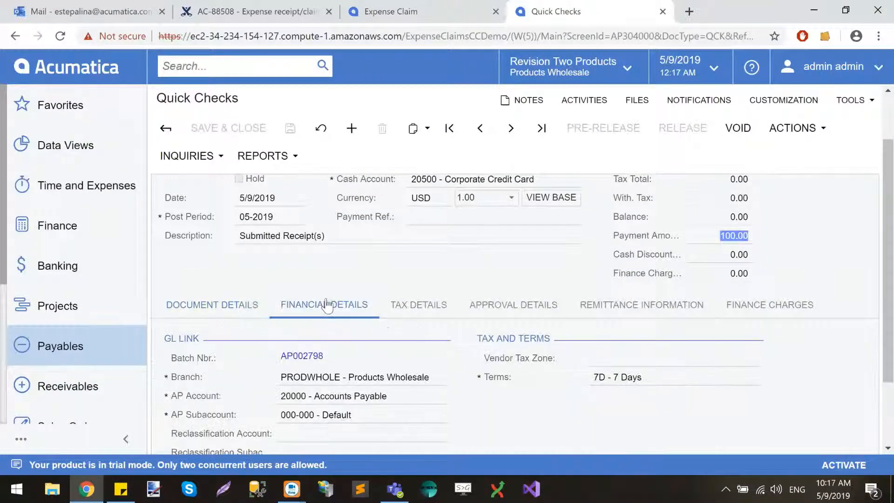
left_click(305, 361)
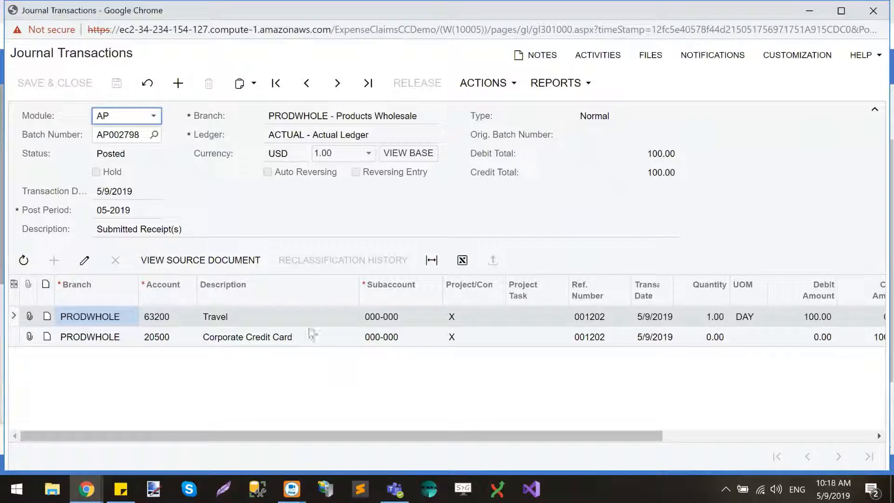
left_click(307, 317)
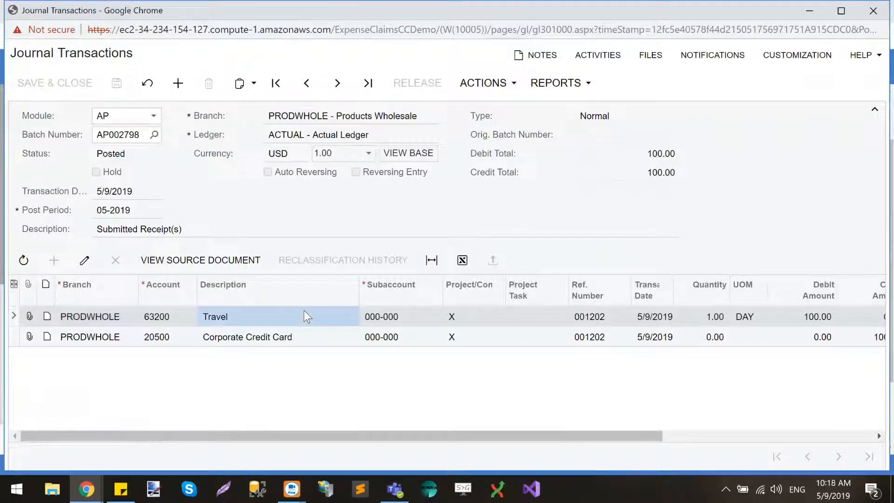
left_click(298, 335)
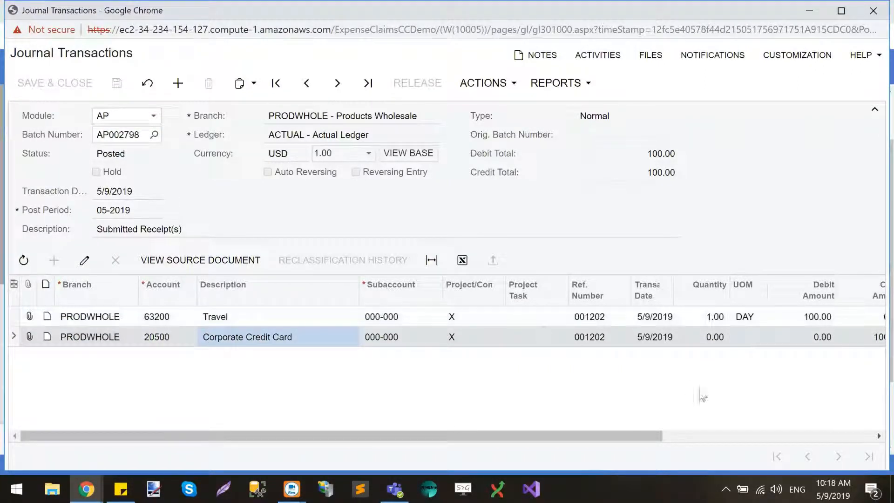
scroll(699, 391, "right", 5)
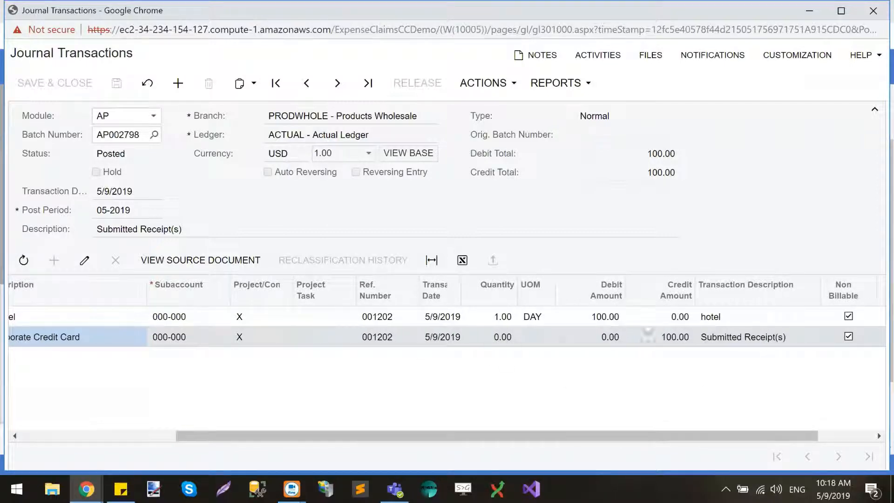
scroll(623, 337, "left", 5)
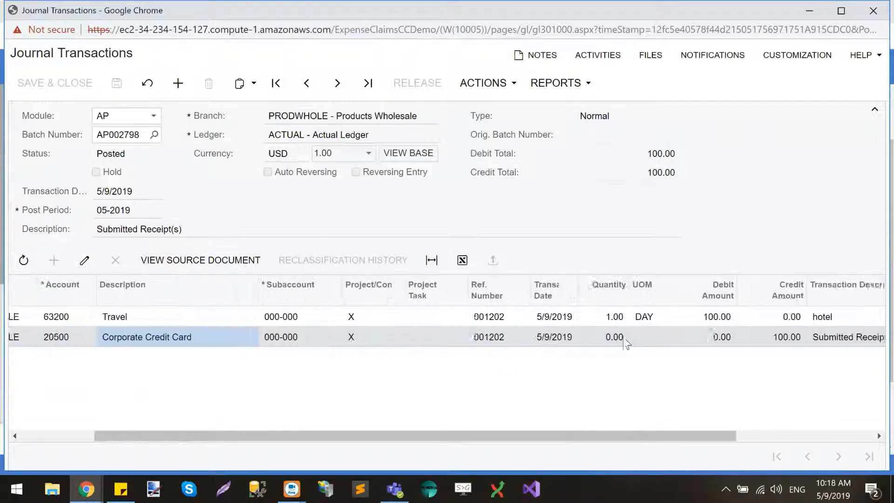
left_click(872, 22)
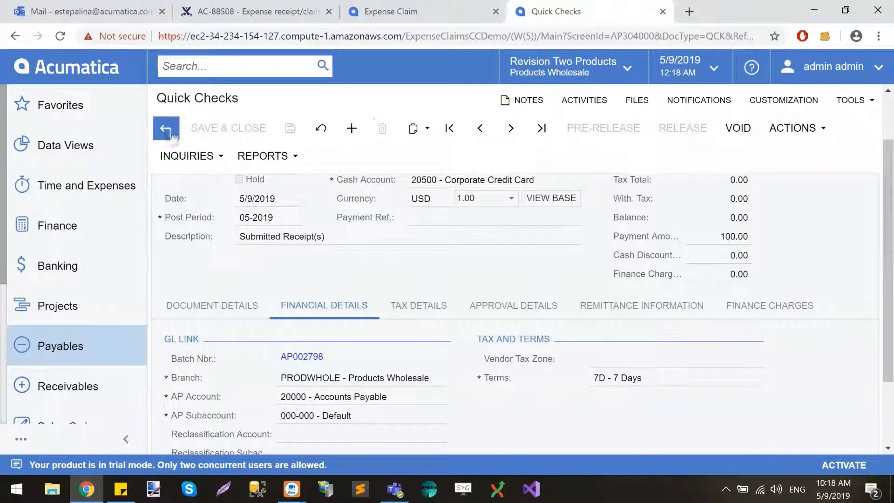
Return to the expense claim tab and start a new expense receipt with MEALS as the expense item
left_click(446, 19)
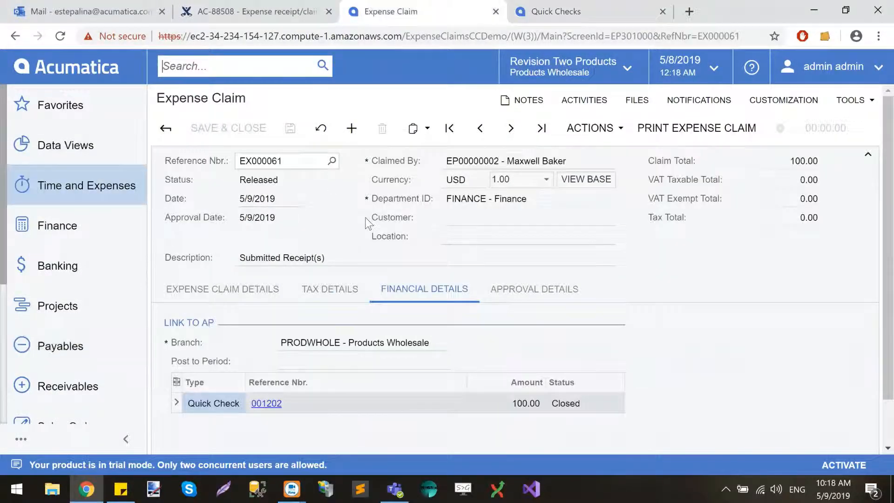
type("expen")
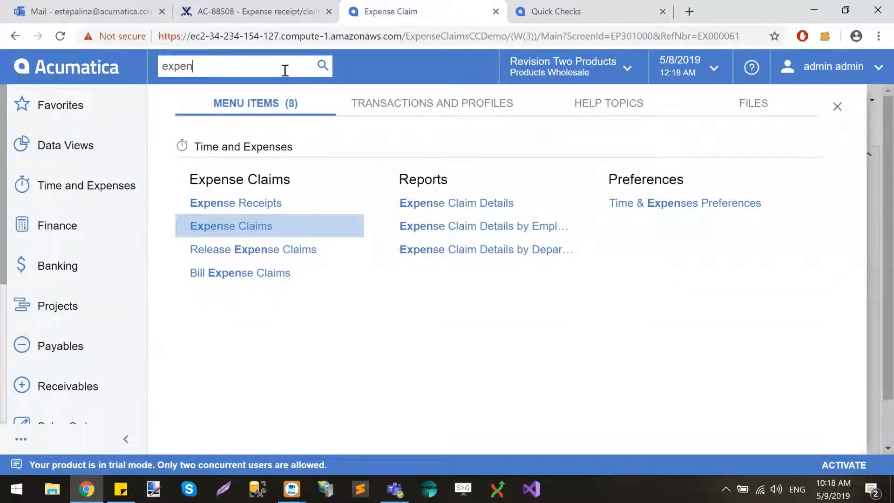
left_click(269, 206)
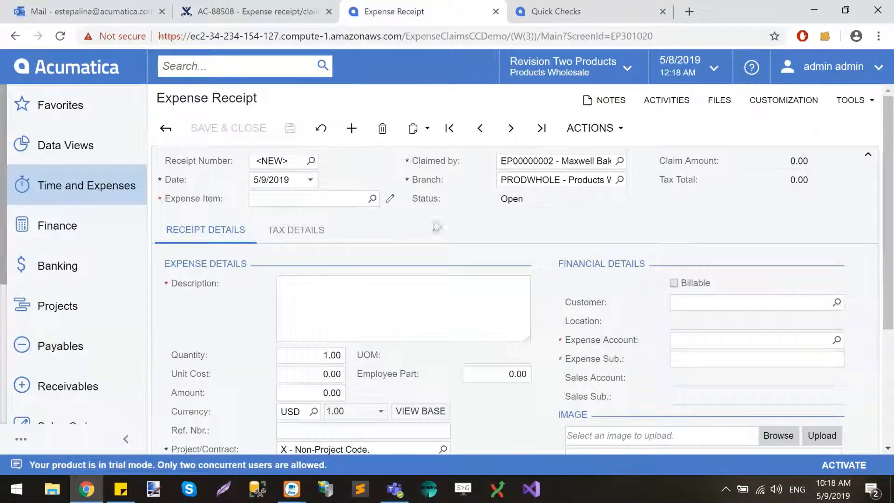
left_click(372, 199)
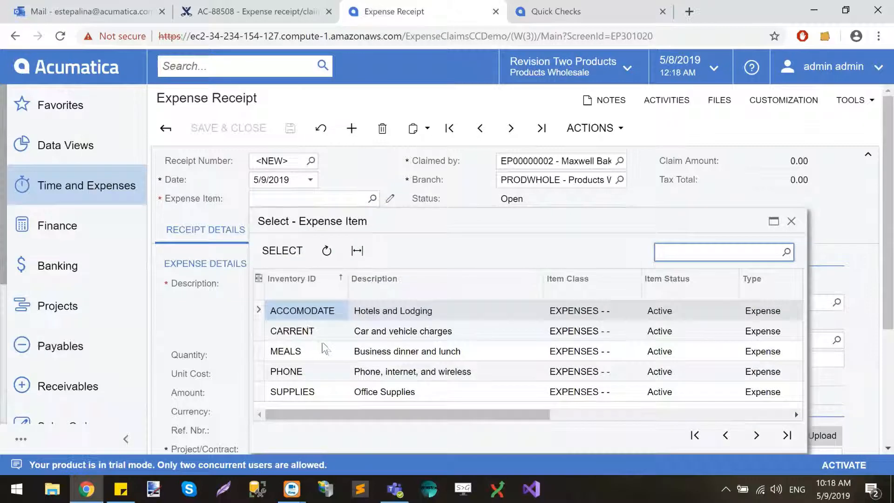
left_click(322, 358)
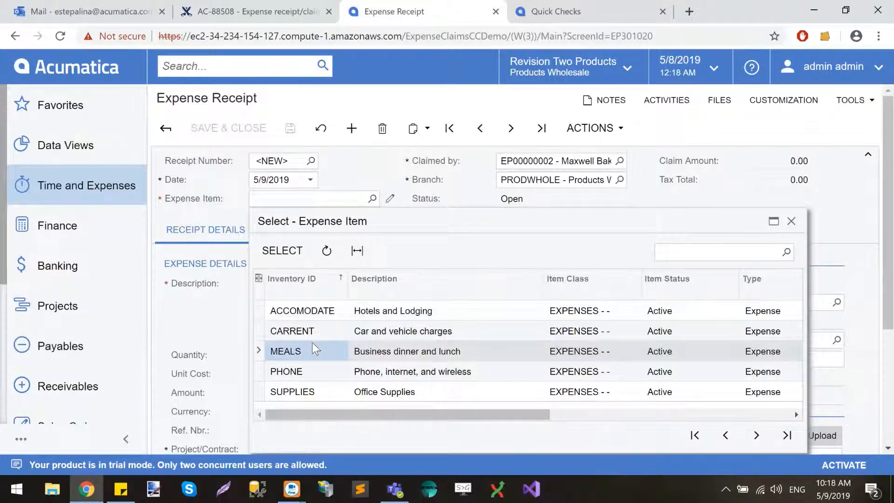
double_click(301, 349)
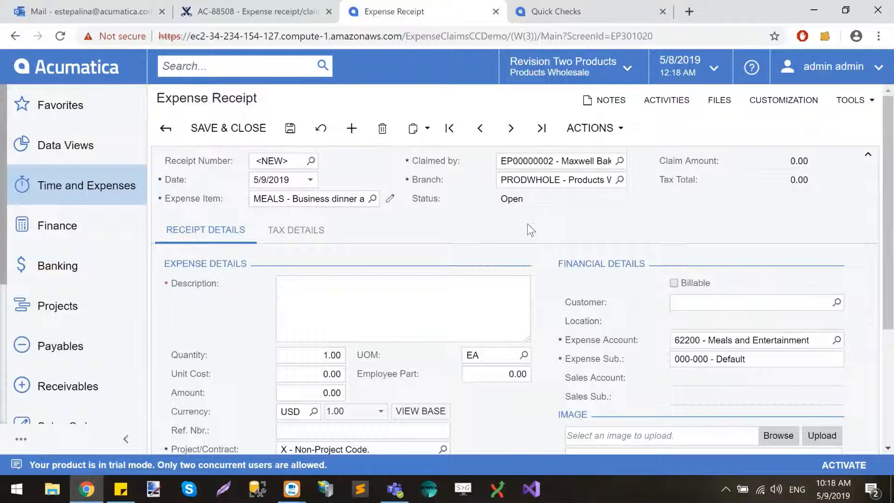
Describe the meals receipt as "emergency coffee" and set its amount to 7.00
left_click(450, 280)
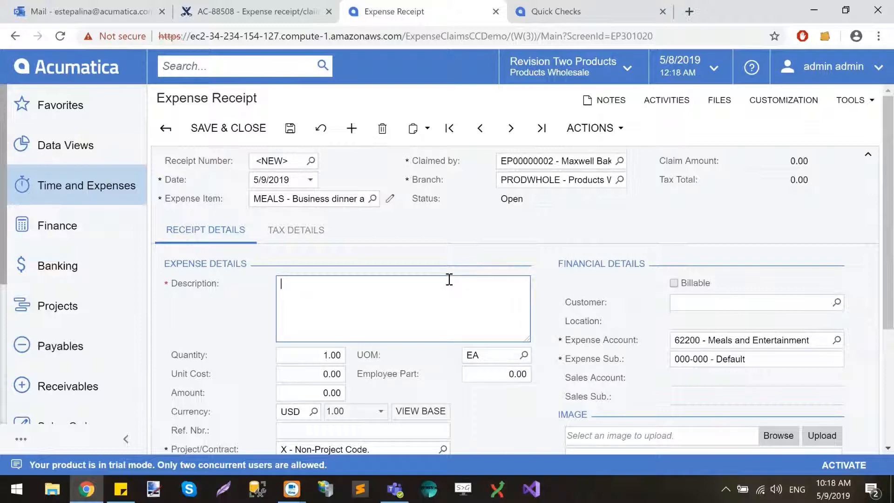
type("emergency coffee")
scroll(449, 279, "down", 1)
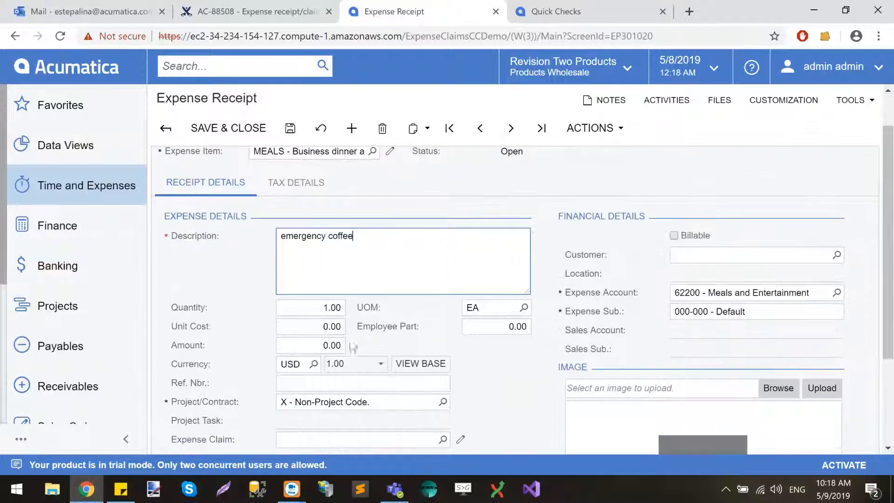
left_click(332, 346)
type("7")
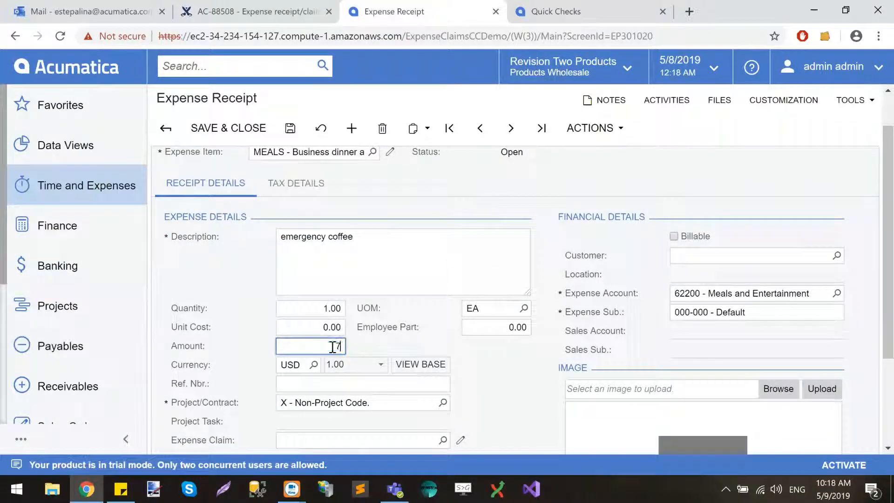
left_click(521, 381)
Set the coffee receipt as paid with Corporate Card, Personal Expense and save it
scroll(521, 381, "down", 2)
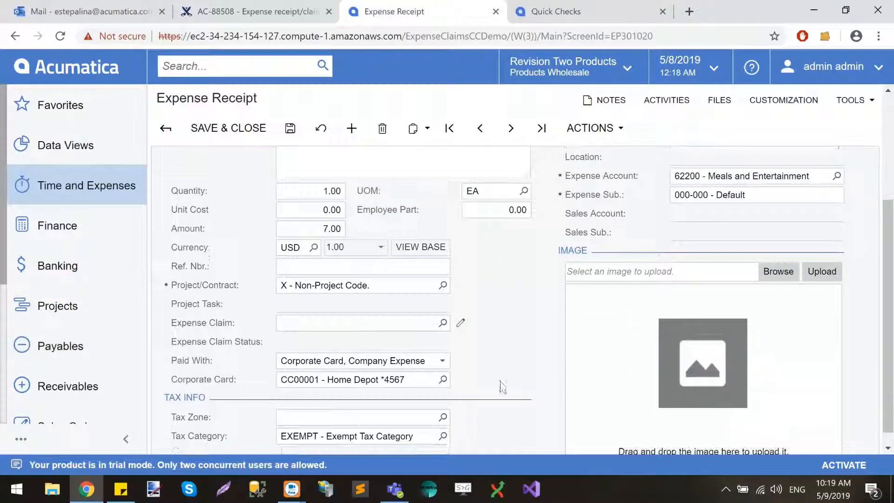
left_click(444, 357)
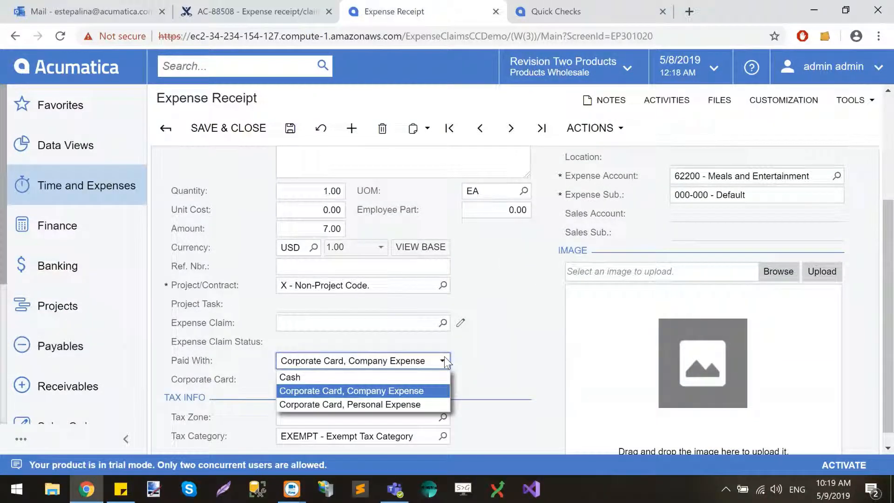
left_click(402, 400)
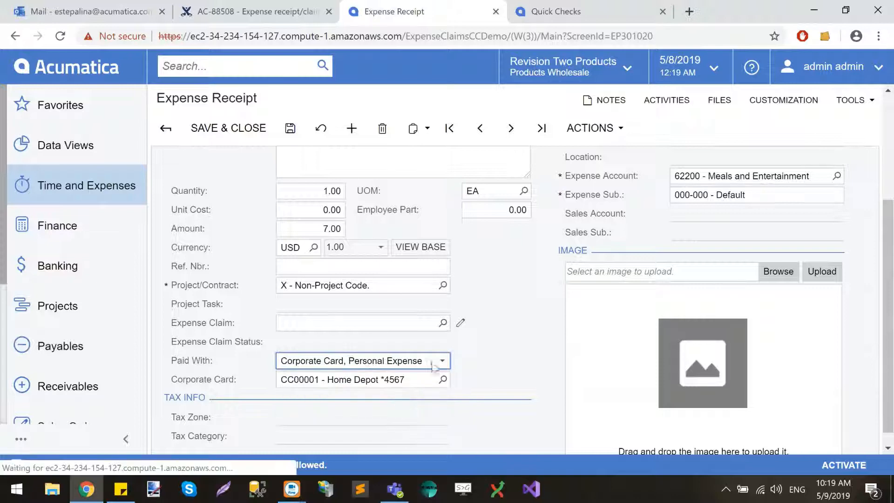
left_click(290, 128)
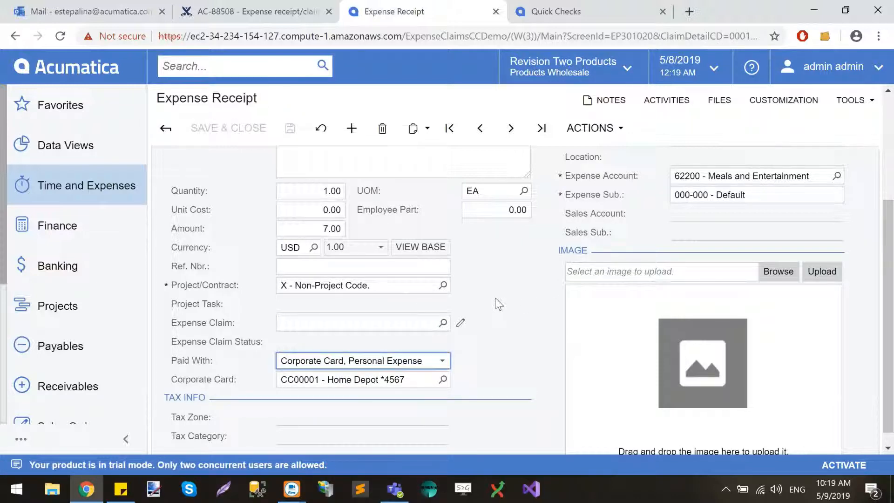
Create an expense claim from the emergency coffee receipt and submit it for approval
scroll(498, 303, "up", 1)
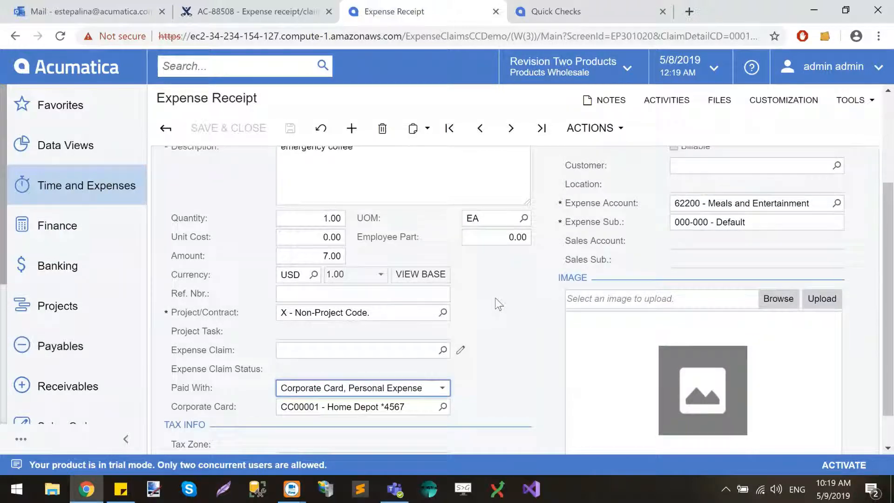
scroll(498, 303, "up", 3)
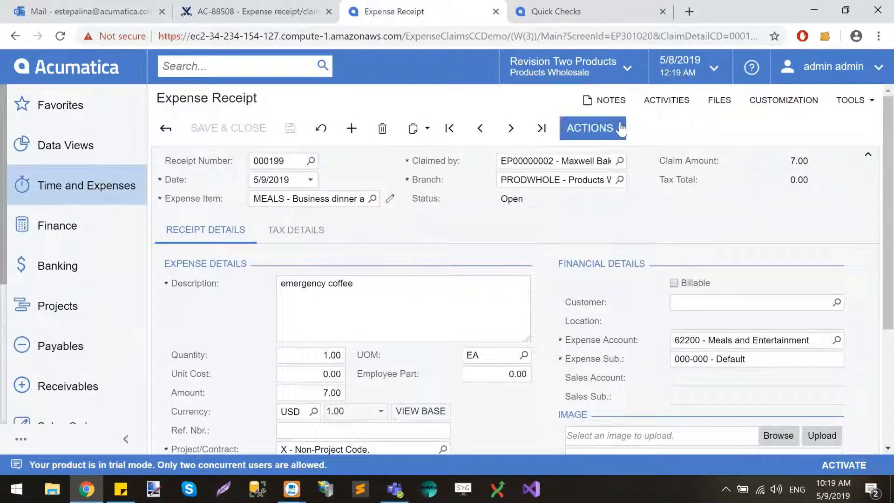
left_click(619, 127)
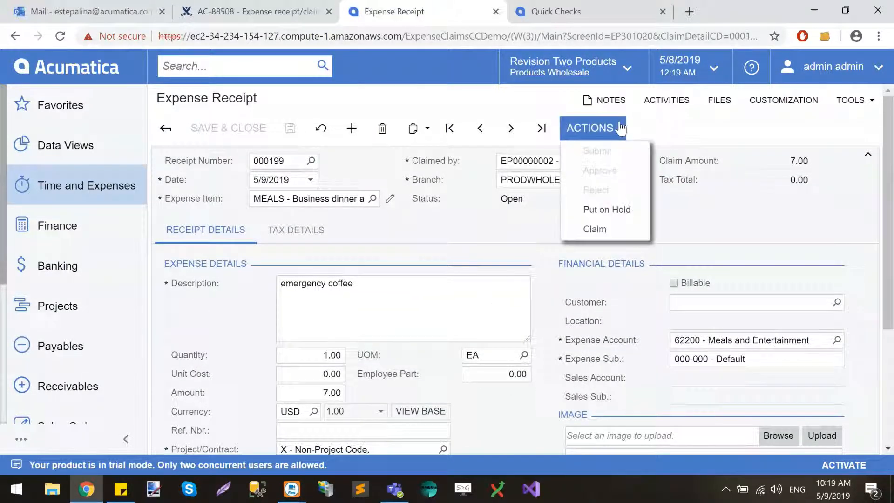
left_click(596, 229)
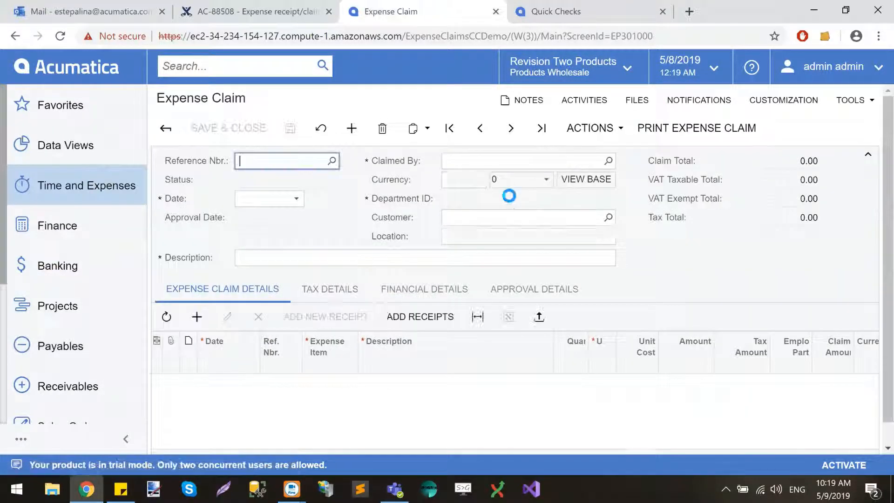
left_click(619, 128)
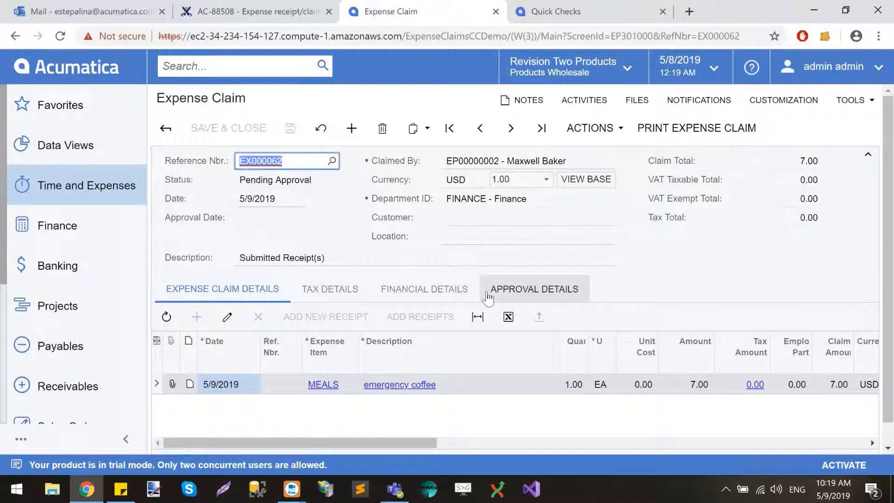
Approve and release the expense claim for the emergency coffee
left_click(593, 128)
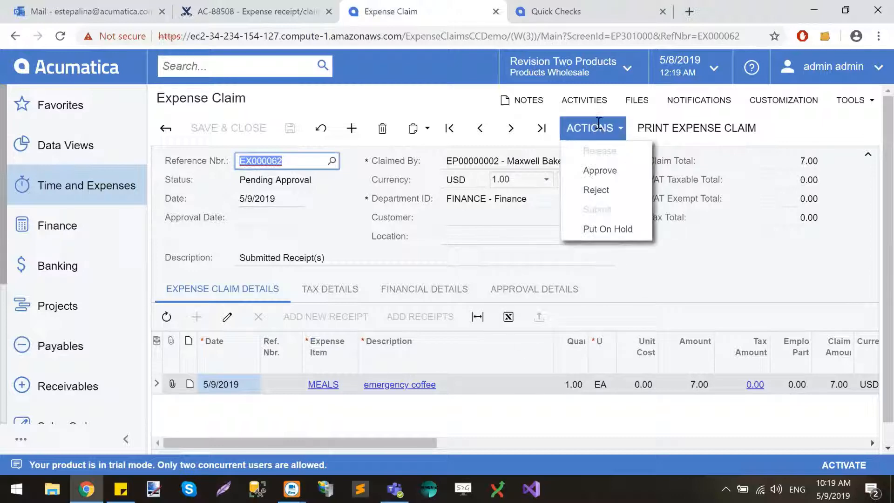
left_click(611, 170)
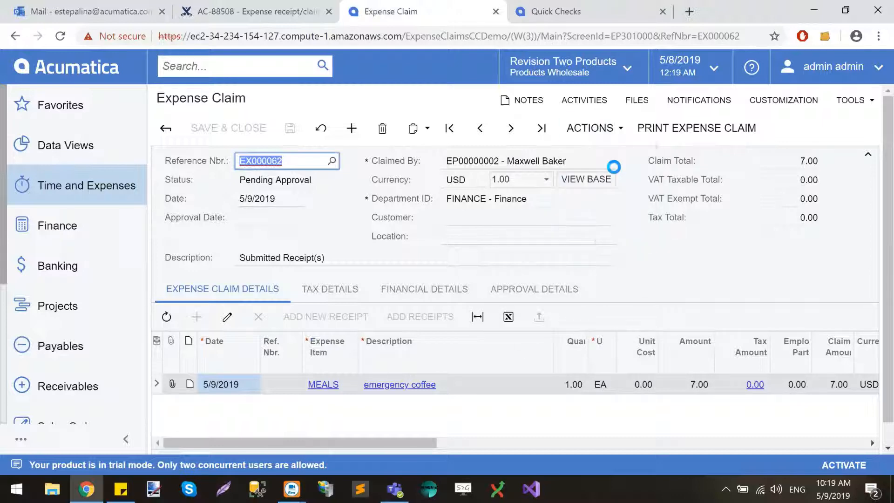
left_click(615, 132)
left_click(599, 152)
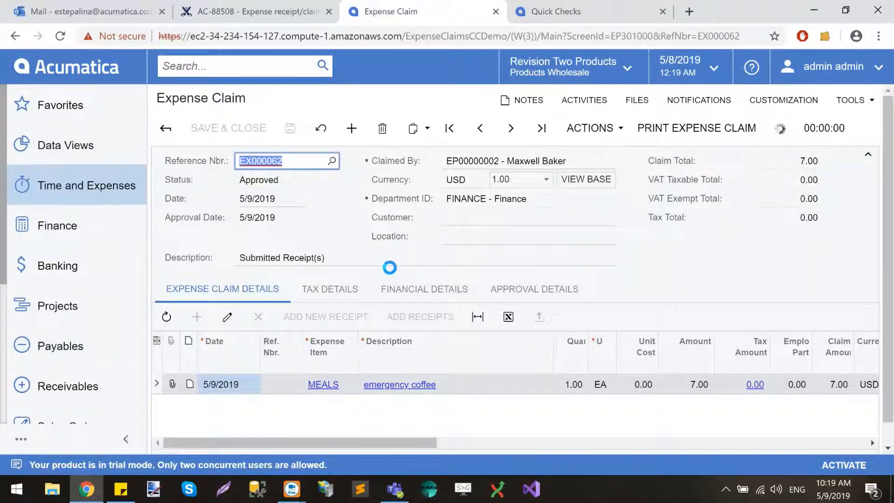
Open the debit adjustment linked in the released coffee claim's financial details
left_click(408, 302)
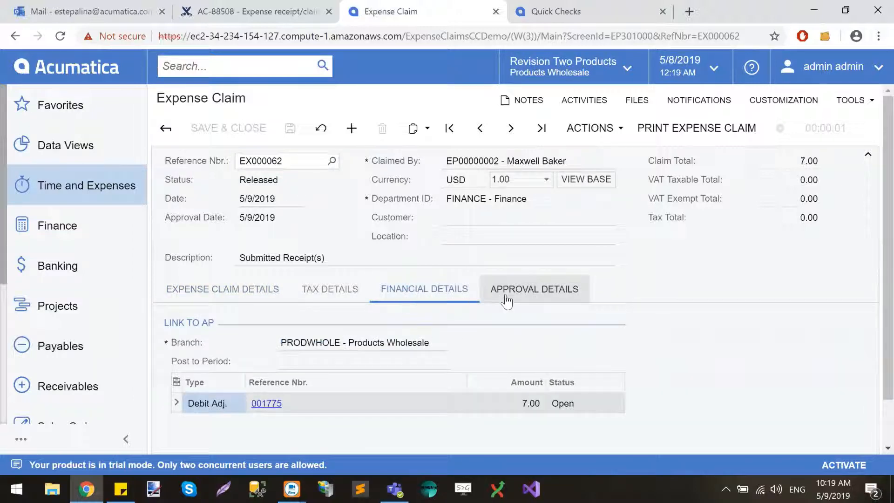
left_click(266, 404)
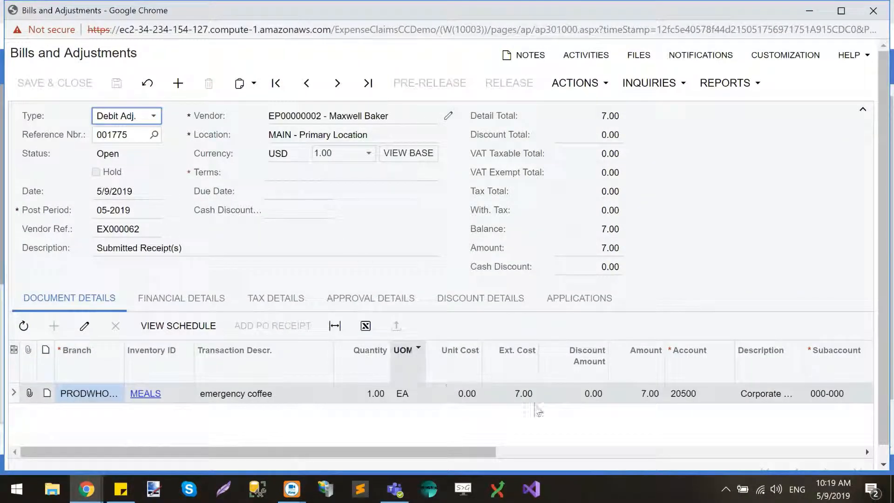
Check the debit adjustment's line account description, inspect the debits and credits in its linked GL batch, and close both documents
left_click(775, 396)
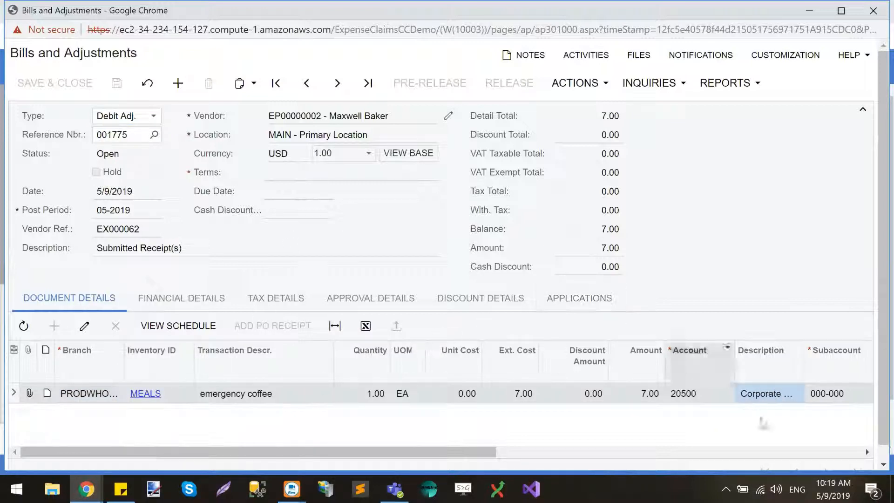
left_click(185, 300)
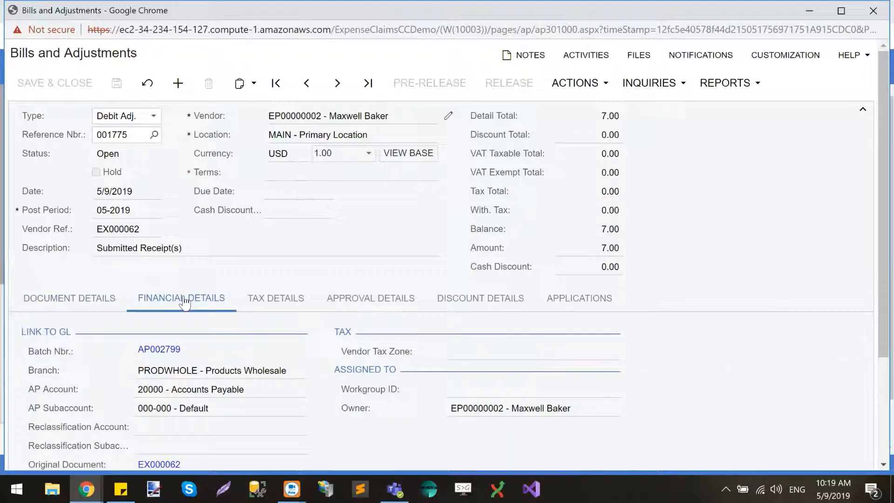
left_click(150, 348)
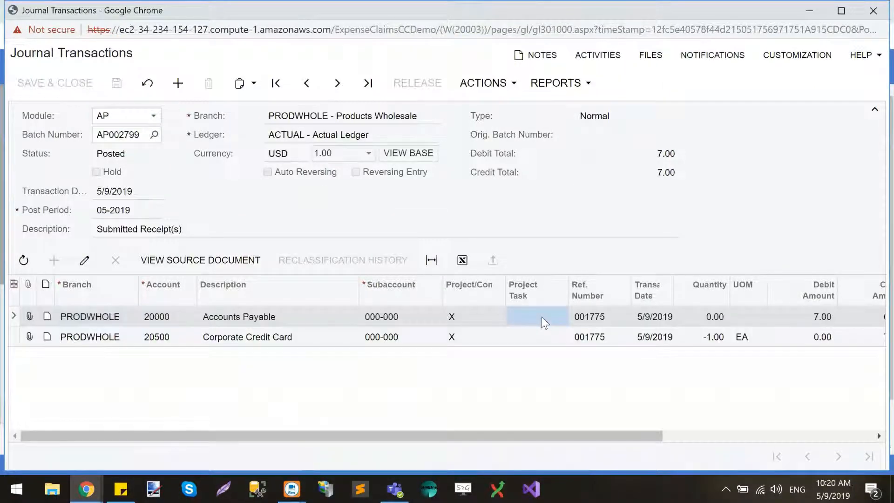
scroll(541, 316, "right", 5)
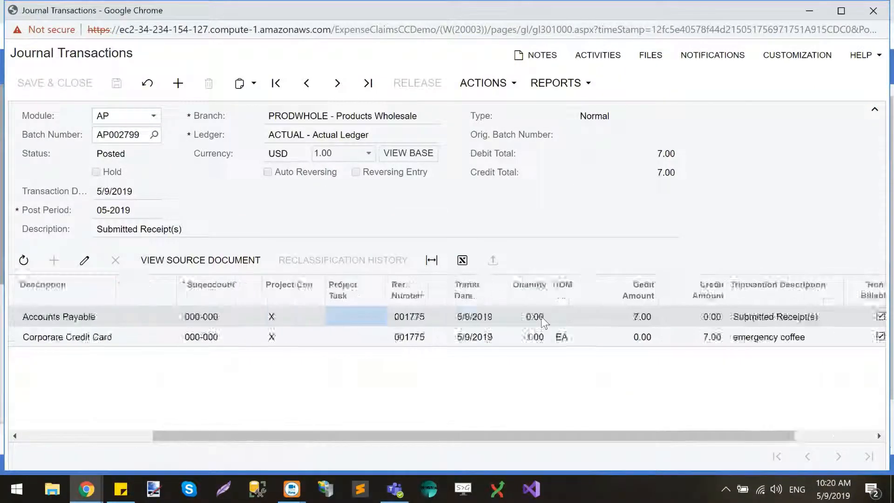
scroll(541, 316, "left", 5)
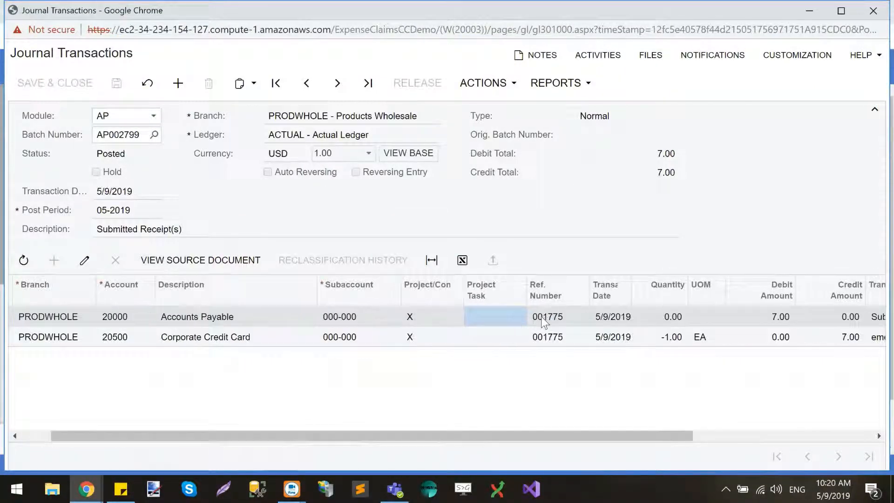
left_click(873, 11)
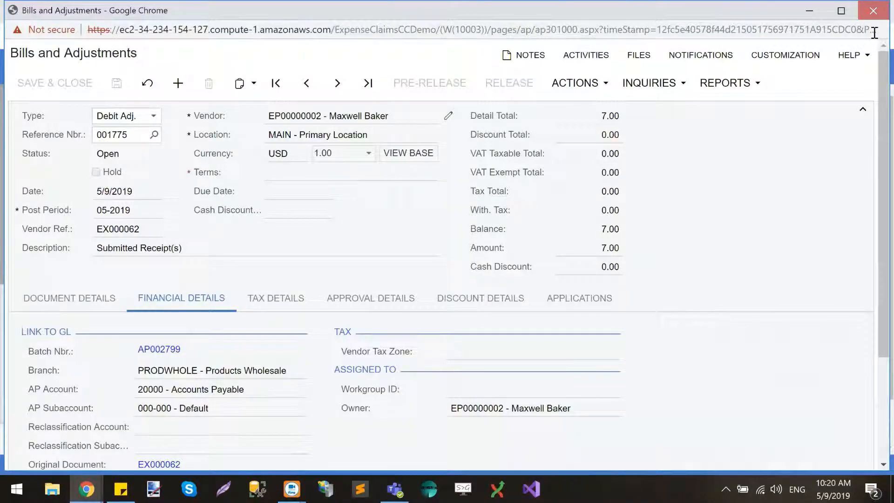
left_click(873, 10)
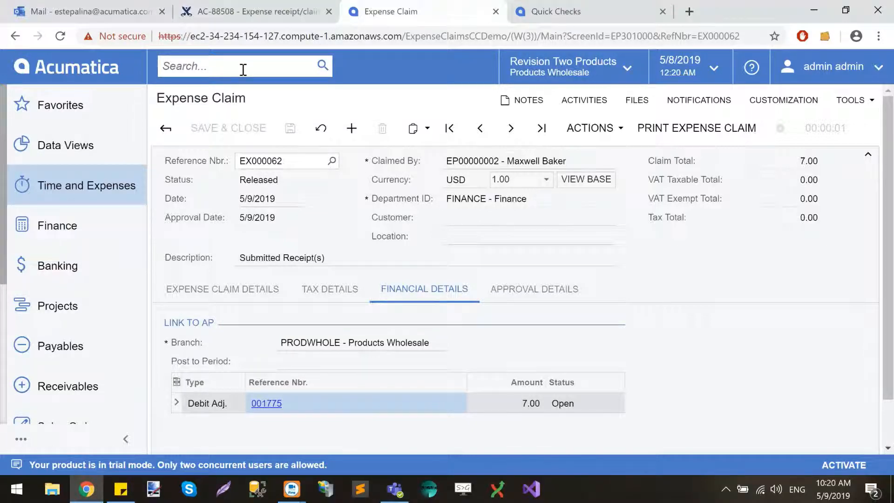
Open the Corporate Credit Card statement in Import Bank Transactions and examine its transaction lines, disbursement amounts and card numbers
type("impo")
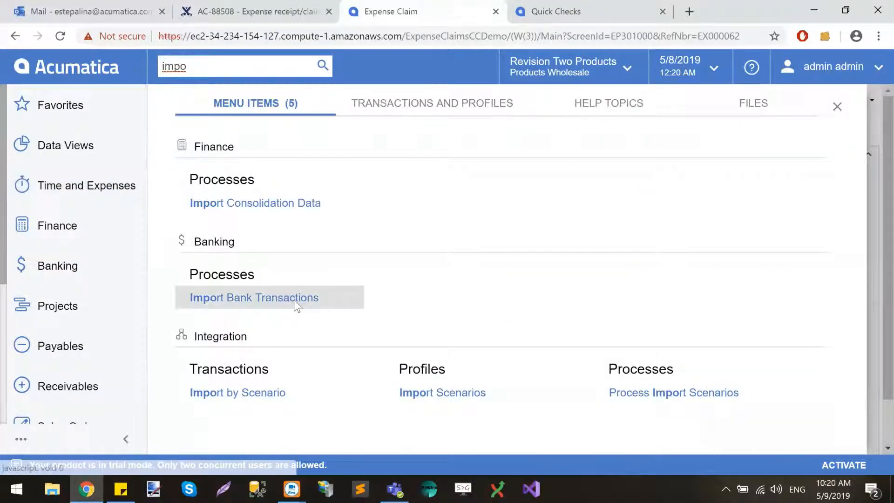
left_click(295, 301)
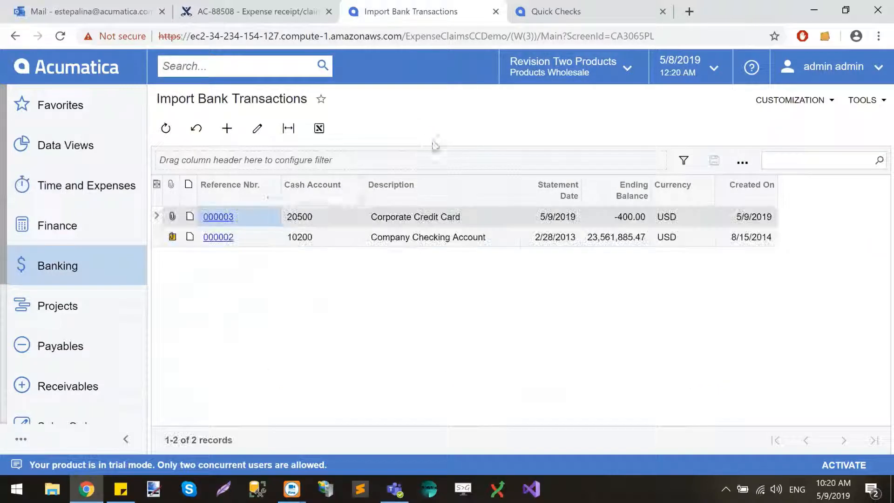
left_click(218, 216)
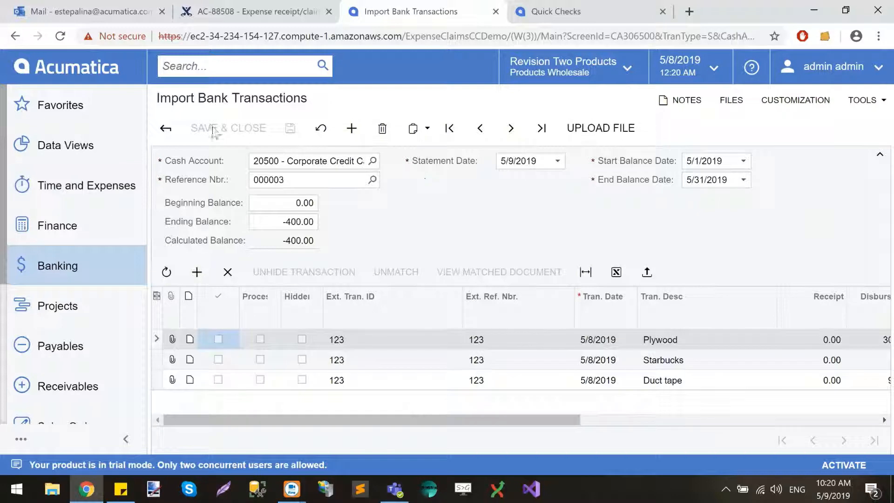
left_click(321, 158)
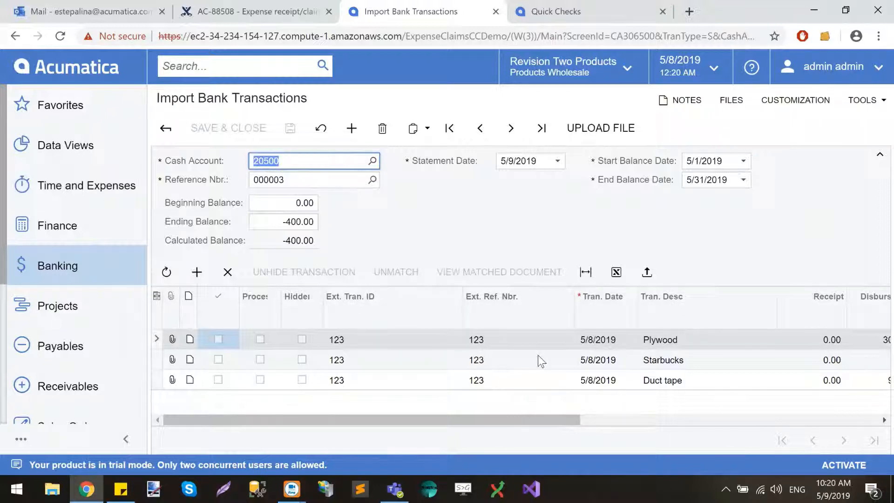
scroll(537, 356, "right", 2)
scroll(539, 360, "right", 3)
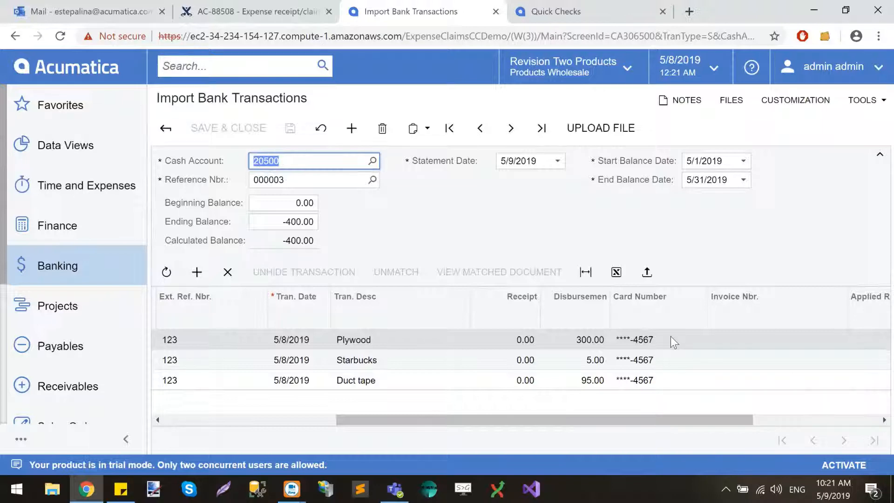
scroll(670, 336, "left", 5)
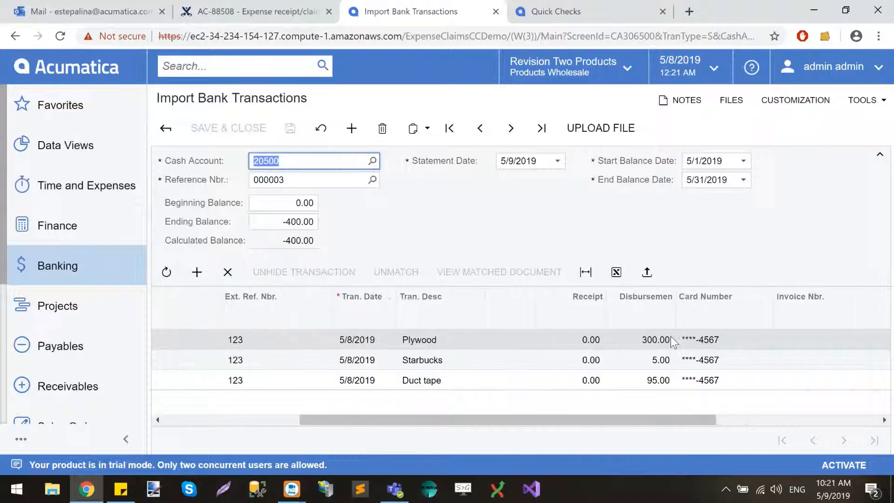
scroll(671, 336, "right", 3)
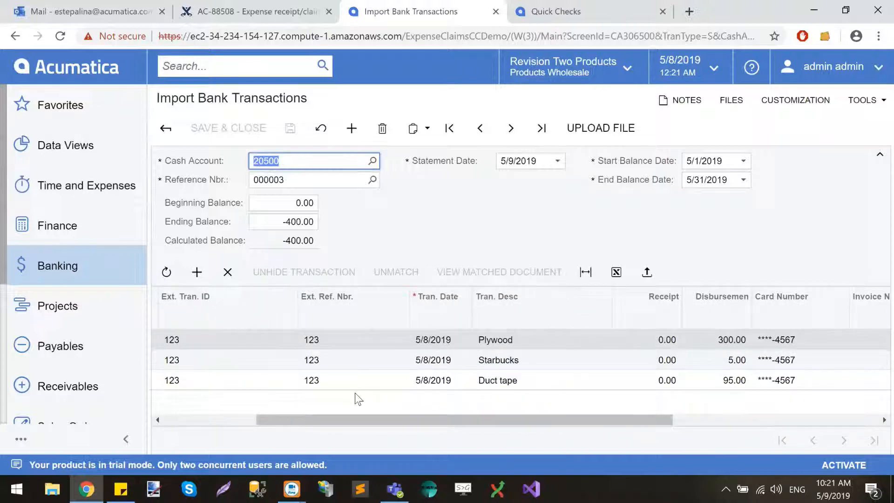
scroll(356, 399, "left", 3)
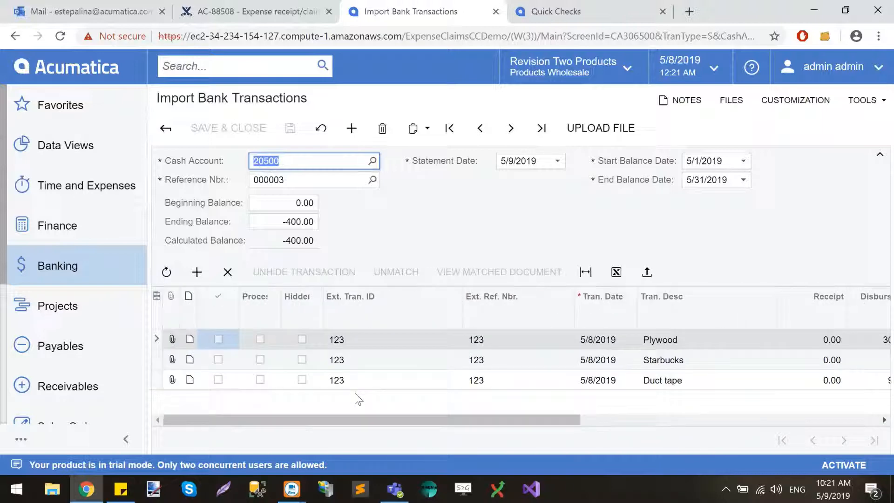
Open Process Bank Transactions and load cash account 20500 - Corporate Credit Card
left_click(273, 68)
type("process")
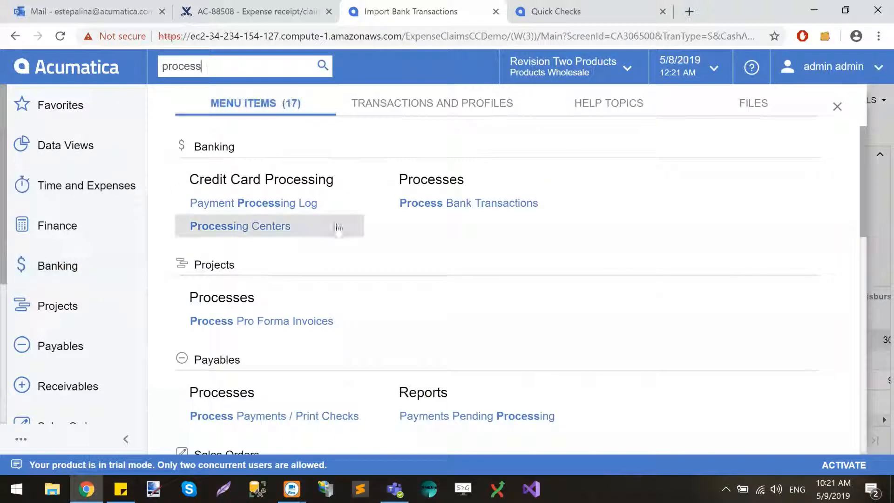
left_click(495, 205)
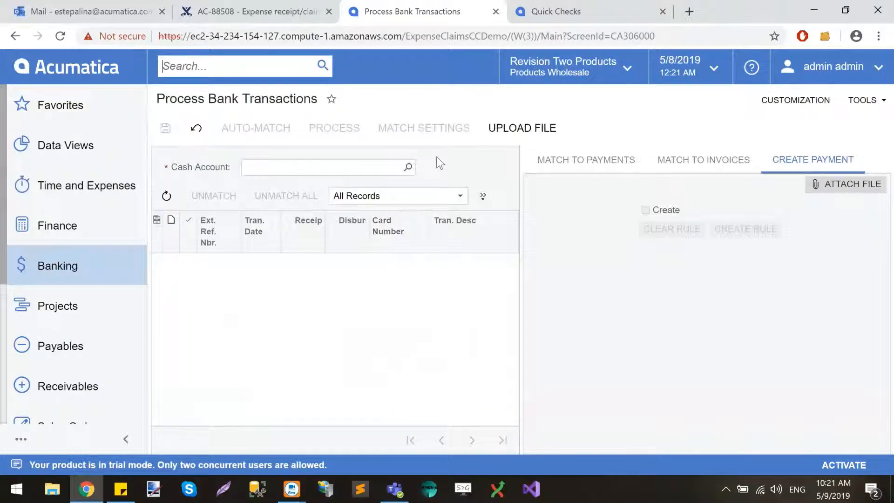
left_click(376, 169)
type("20500")
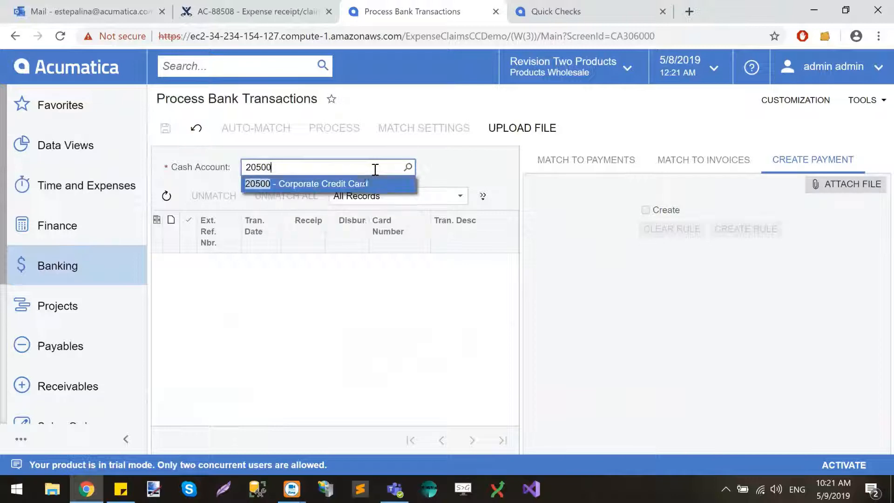
left_click(336, 183)
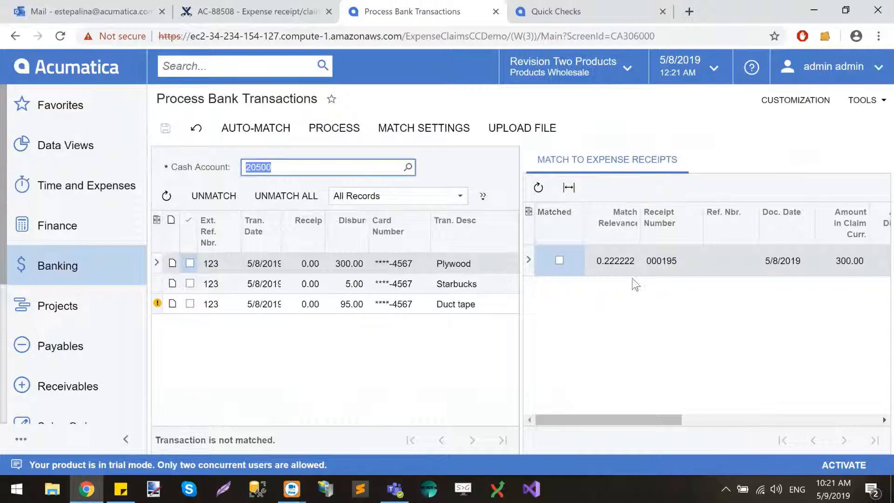
In the transaction match settings, set the reference number weight to 1 and the document date weight to 80, and save them
left_click(435, 129)
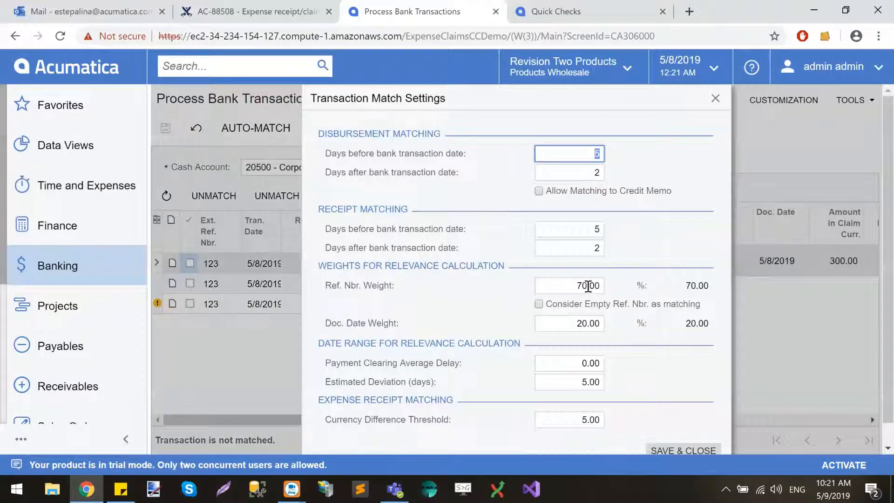
double_click(588, 285)
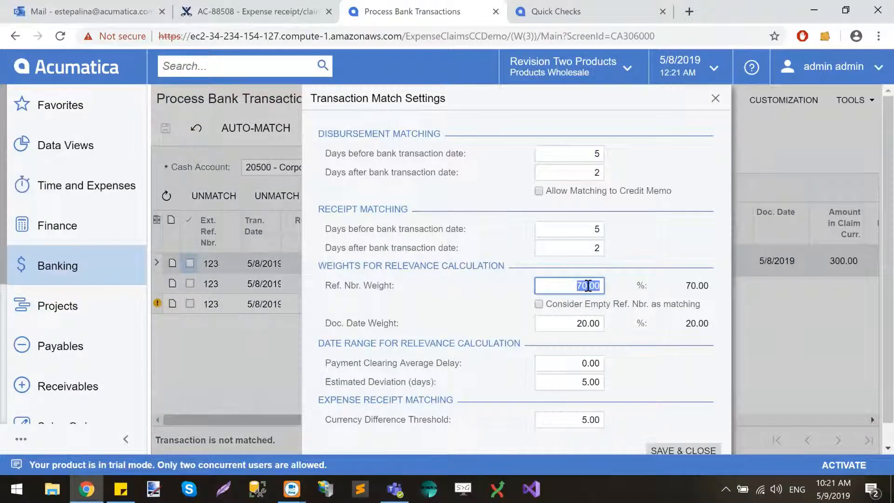
type("1")
left_click(597, 321)
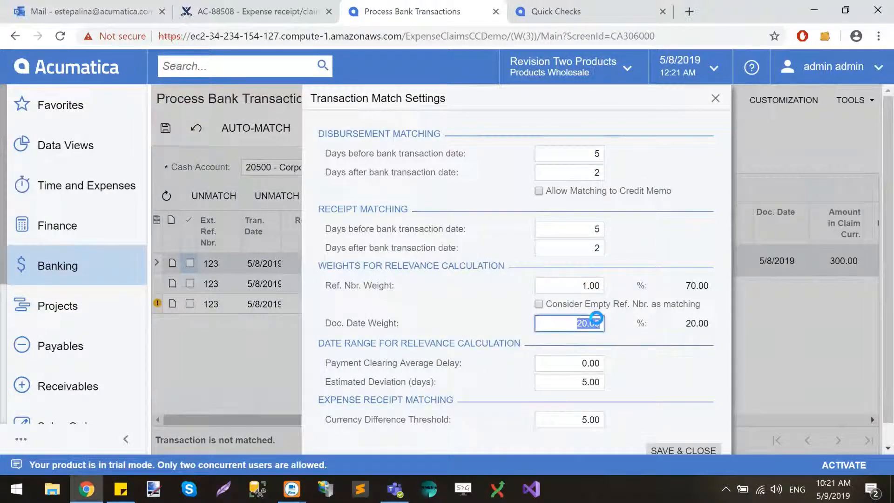
key("BackSpace")
type("80")
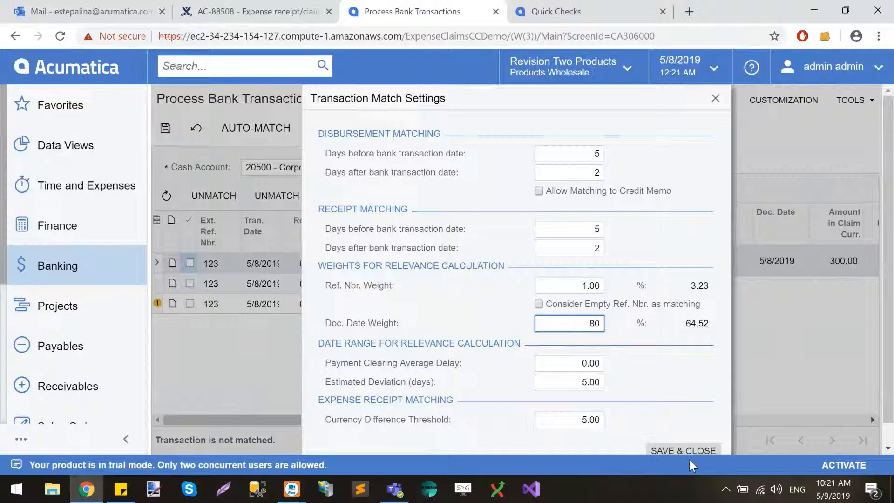
left_click(688, 453)
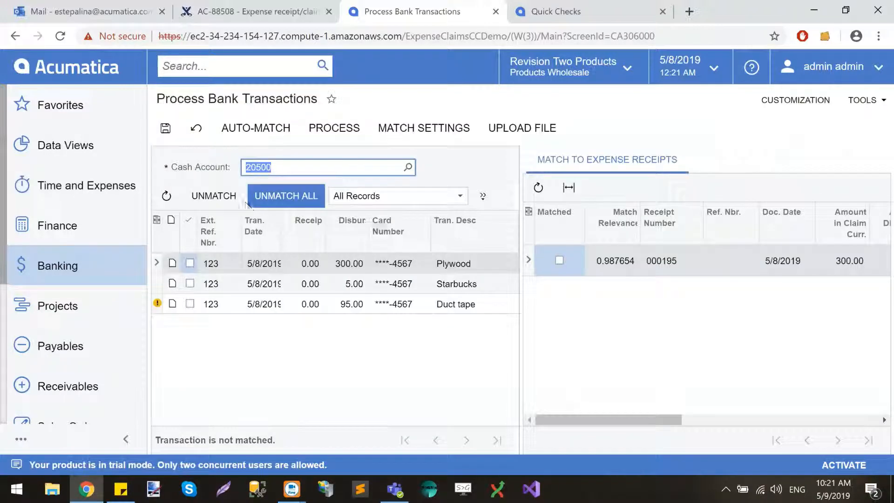
left_click(195, 136)
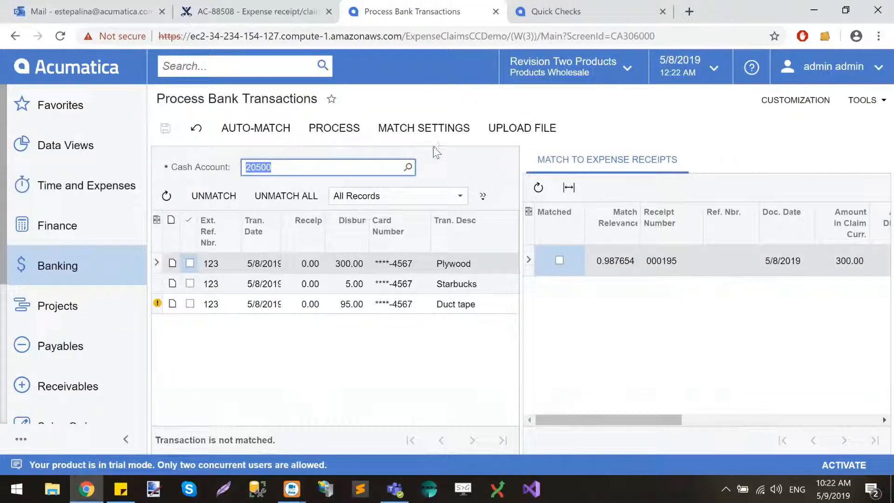
left_click(466, 159)
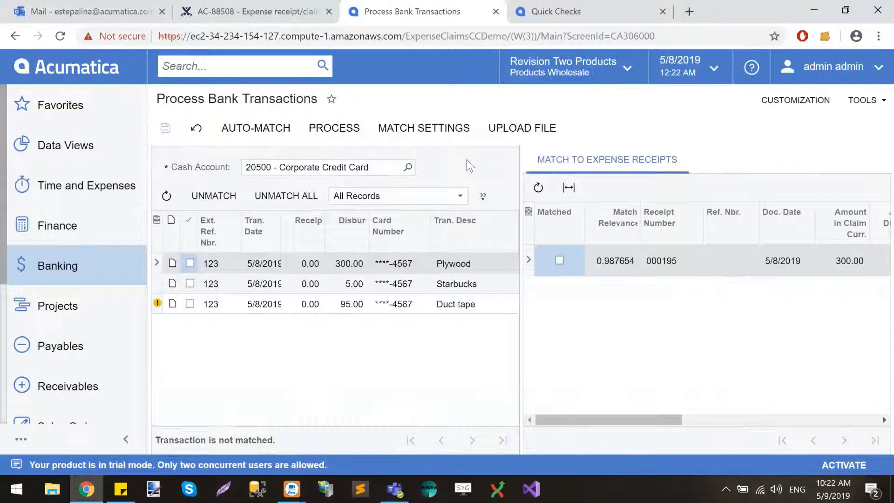
Examine the suggested expense receipt details for the Plywood and Starbucks transactions, including match relevance, employee and payment type
left_click(294, 264)
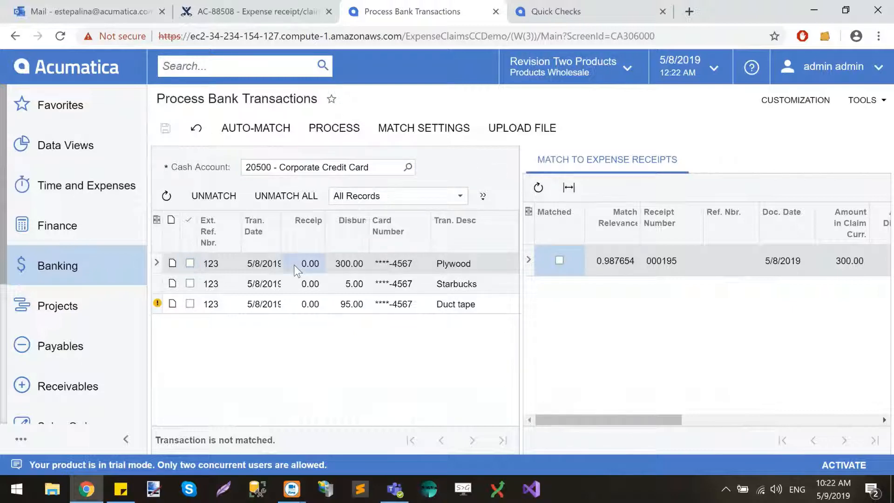
scroll(778, 307, "right", 4)
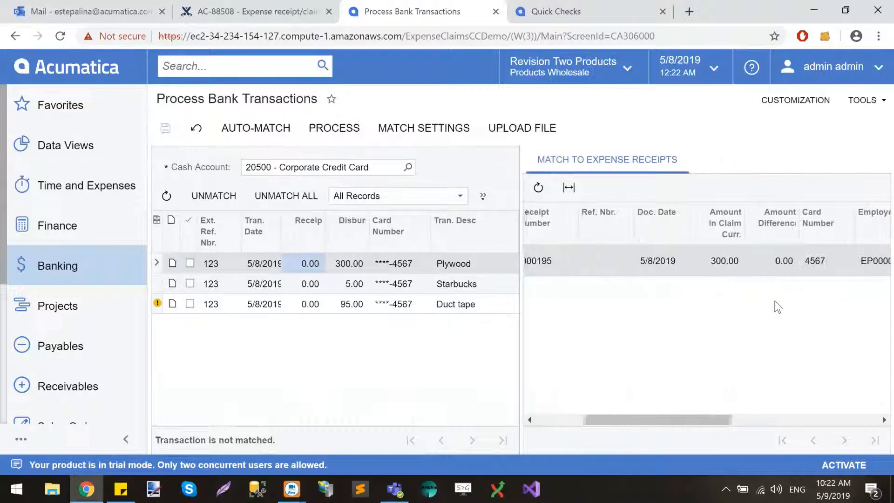
scroll(777, 307, "left", 3)
scroll(697, 309, "left", 1)
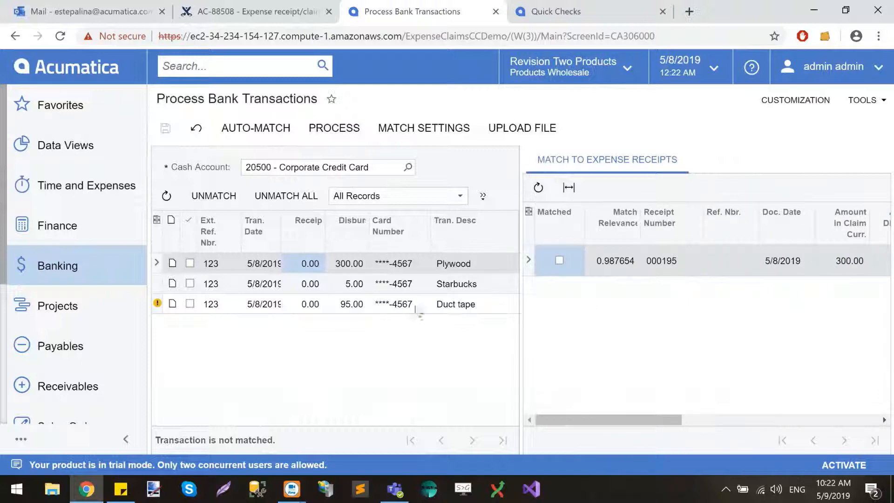
left_click(351, 284)
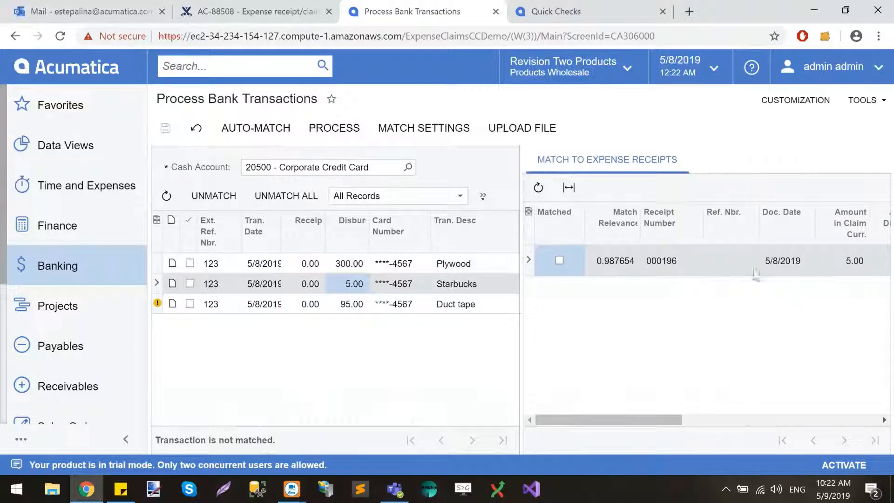
scroll(675, 386, "right", 2)
scroll(675, 387, "right", 2)
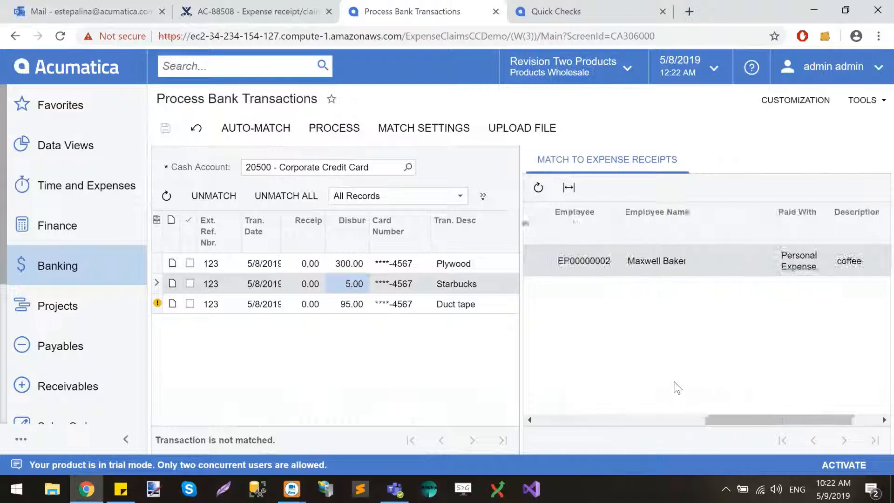
scroll(675, 387, "left", 5)
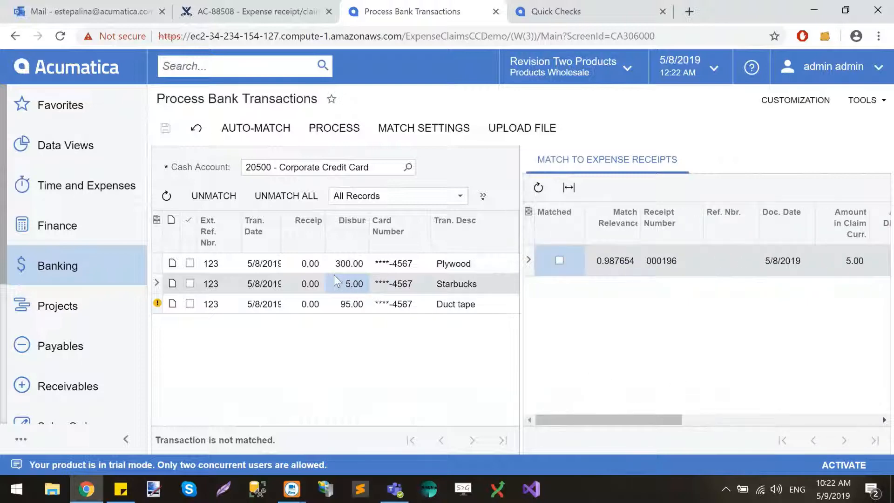
Auto-match the corporate card transactions to their expense receipts
left_click(342, 265)
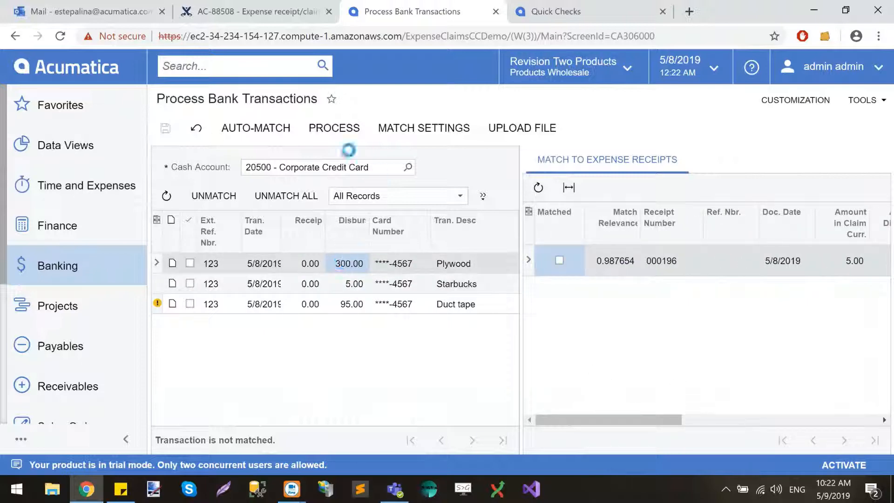
left_click(265, 138)
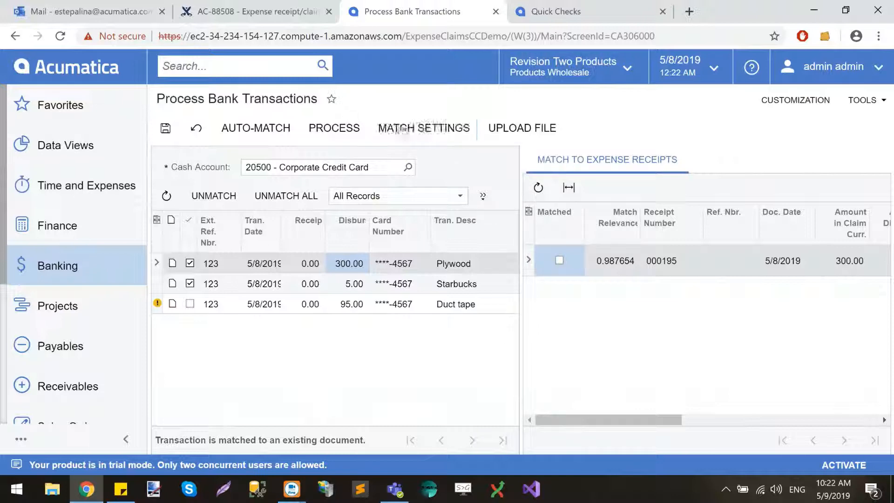
left_click(425, 135)
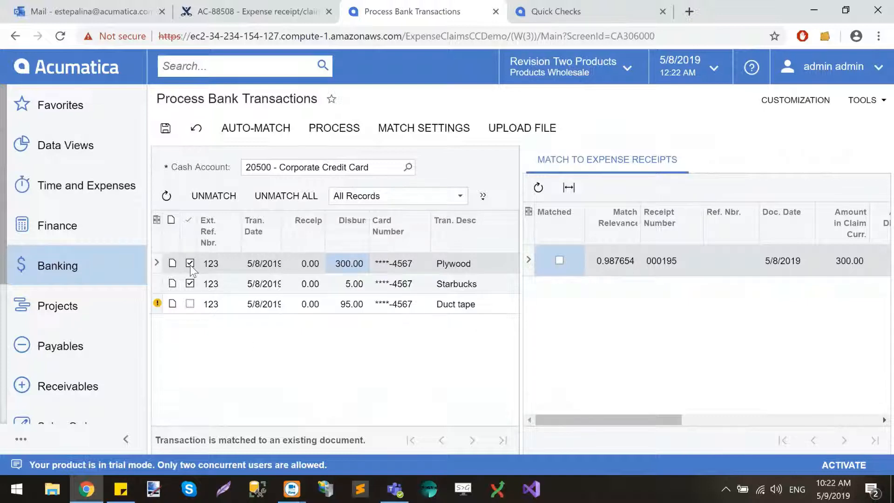
Review the expense receipts listed for the Plywood, Starbucks and Duct tape transactions after the auto-match
left_click(270, 268)
left_click(295, 281)
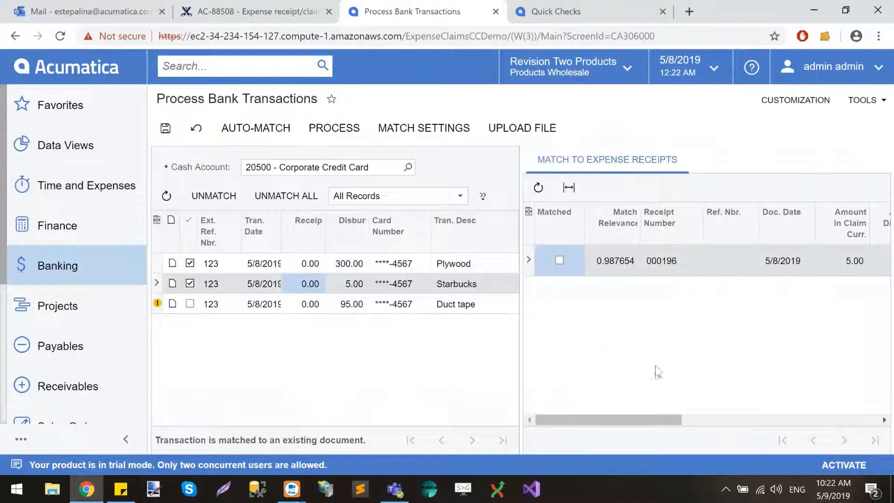
scroll(672, 368, "right", 5)
scroll(673, 367, "right", 3)
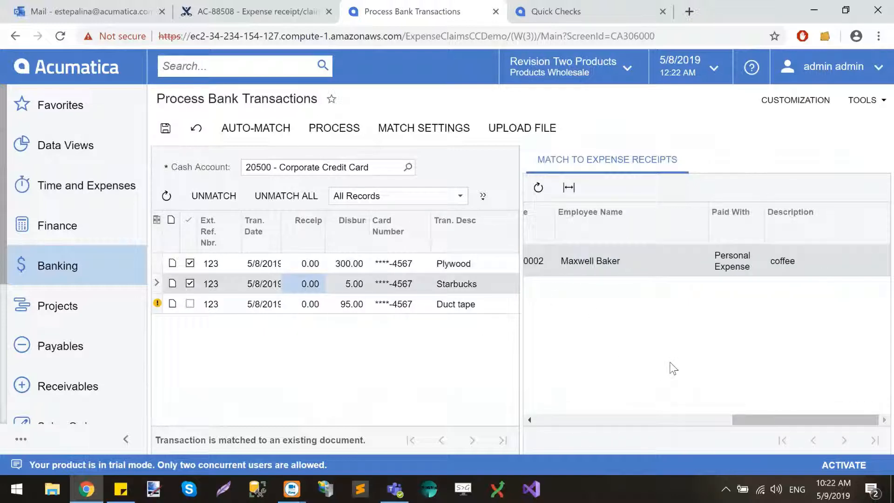
scroll(670, 368, "left", 10)
left_click(303, 306)
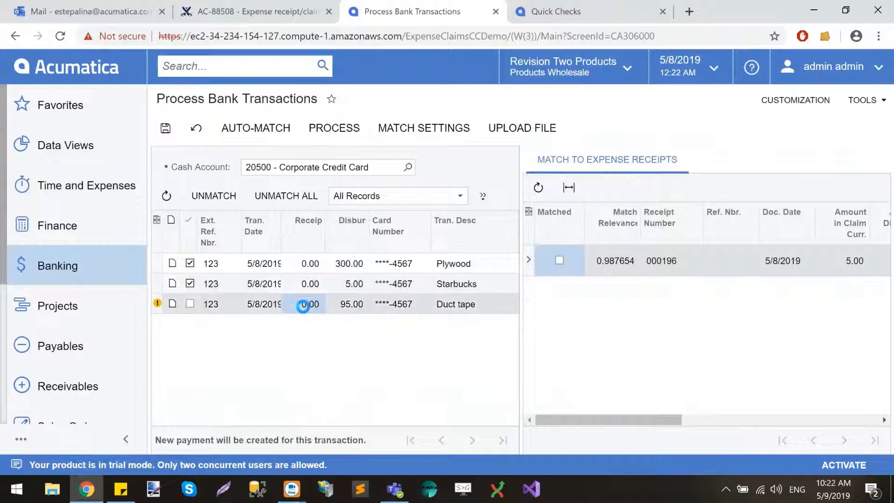
left_click(304, 284)
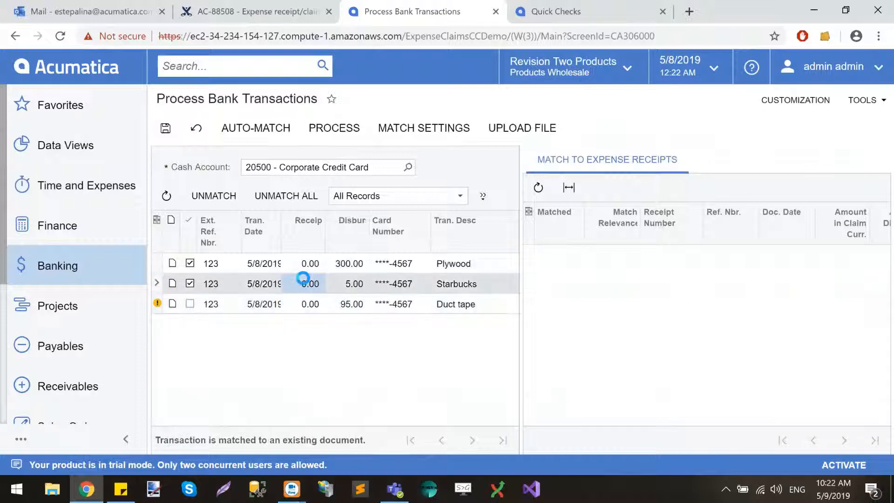